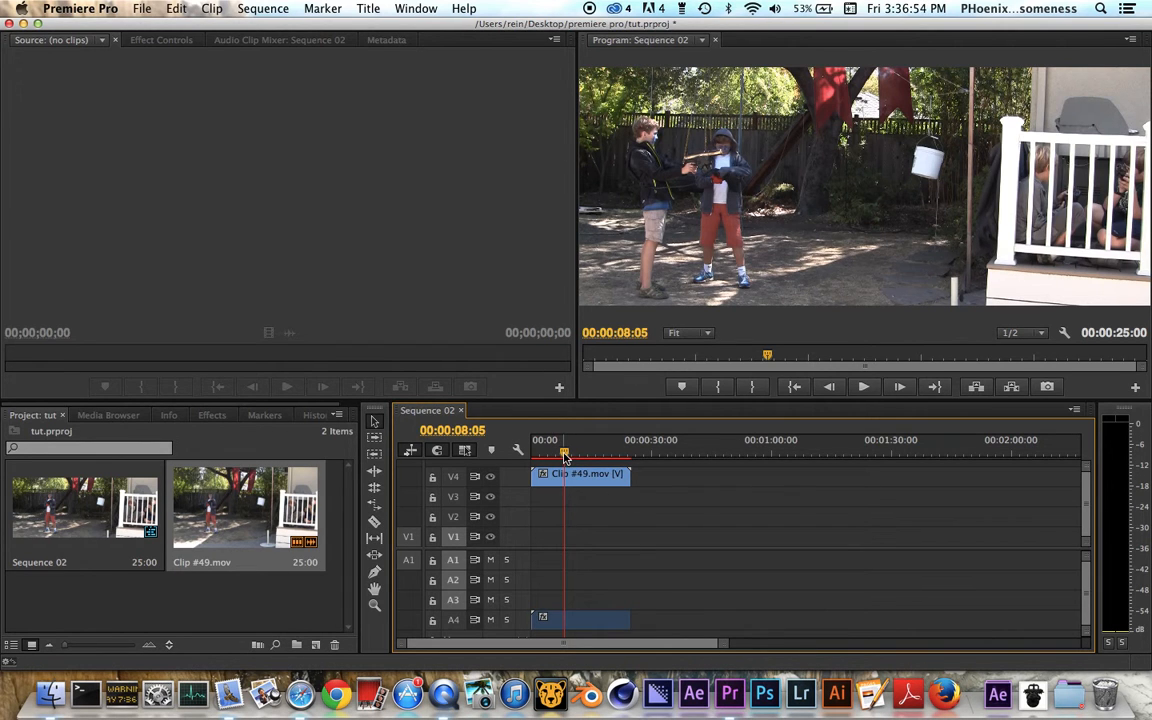
Step: Move the playhead of Sequence 02 to 00:00:10:20
{"action": "mouse_move", "coordinate": [565, 455]}
{"action": "left_mouse_down"}
{"action": "mouse_move", "coordinate": [537, 452]}
{"action": "mouse_move", "coordinate": [573, 456]}
{"action": "left_mouse_up"}
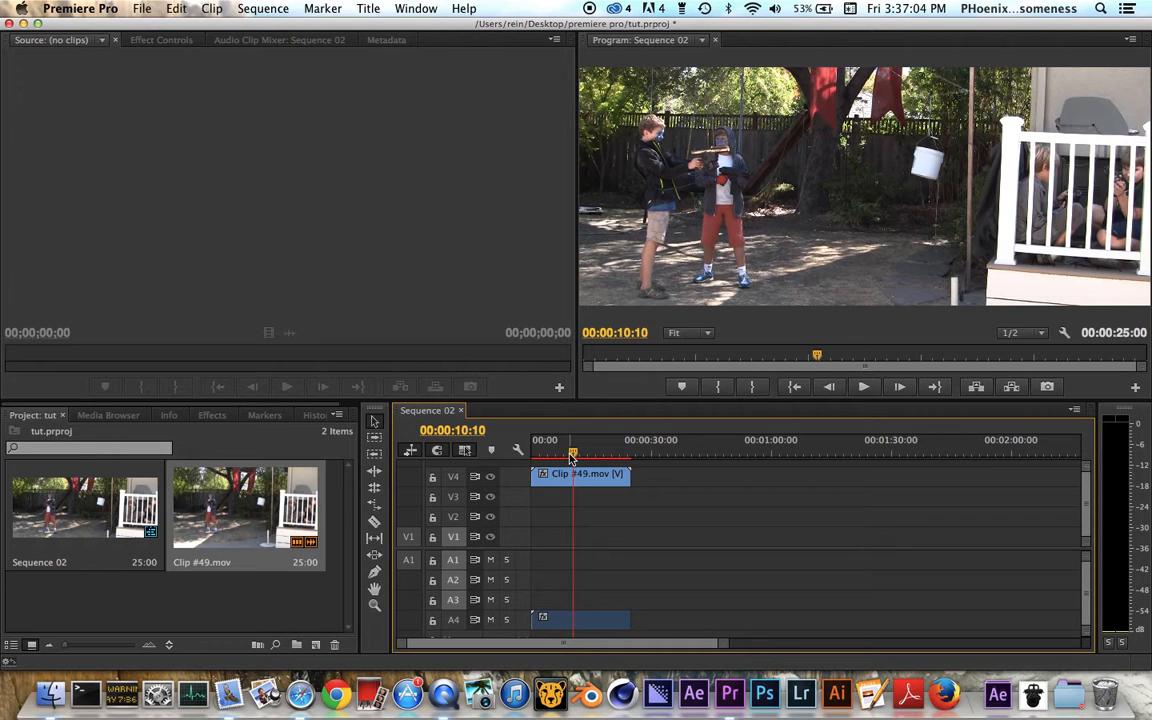
{"action": "left_click_drag", "start_coordinate": [572, 456], "coordinate": [577, 455]}
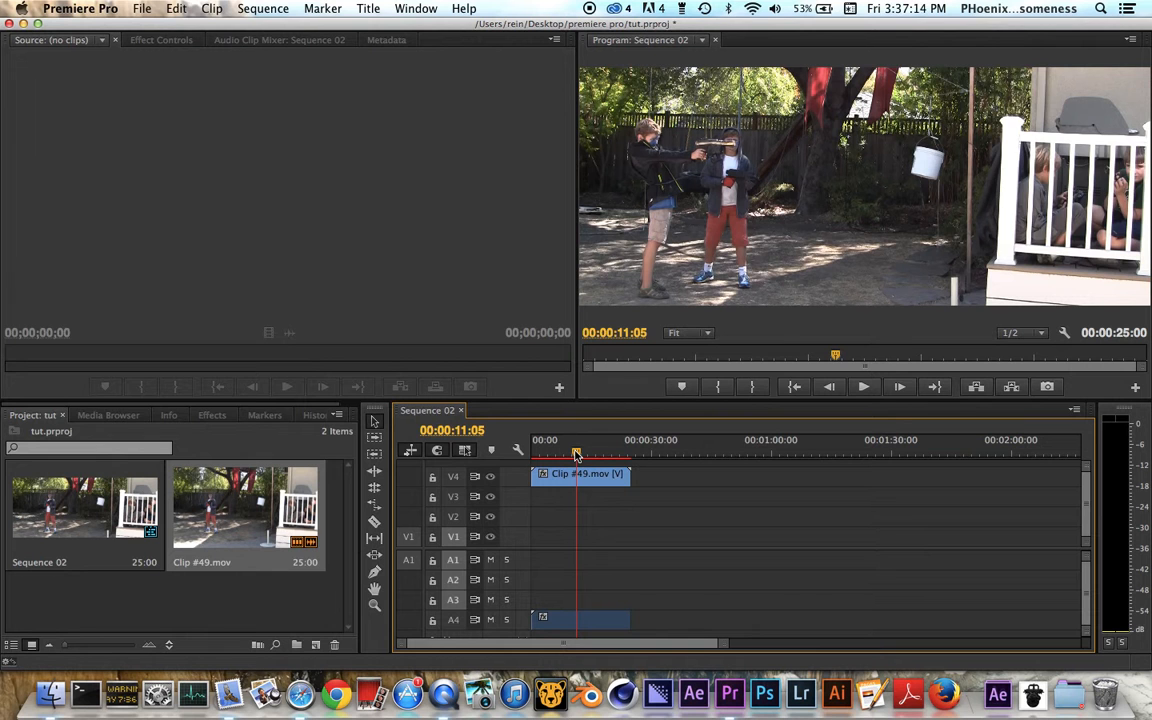
{"action": "left_click_drag", "start_coordinate": [577, 455], "coordinate": [581, 454]}
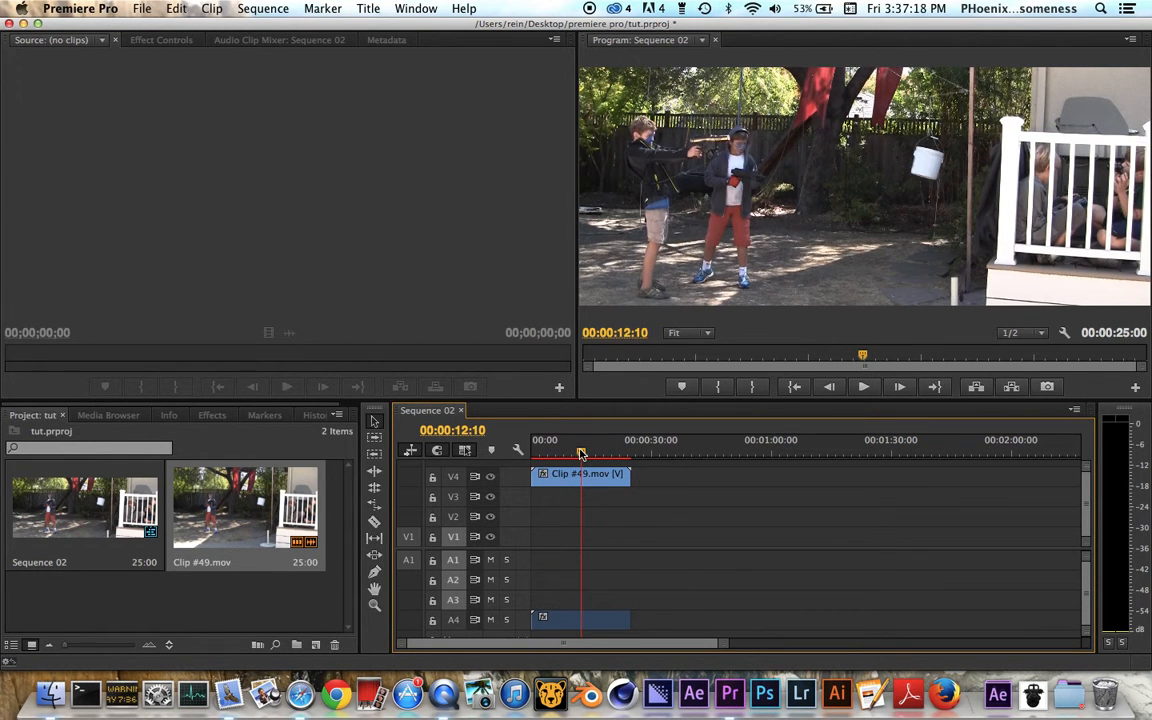
{"action": "left_click_drag", "start_coordinate": [583, 452], "coordinate": [575, 450]}
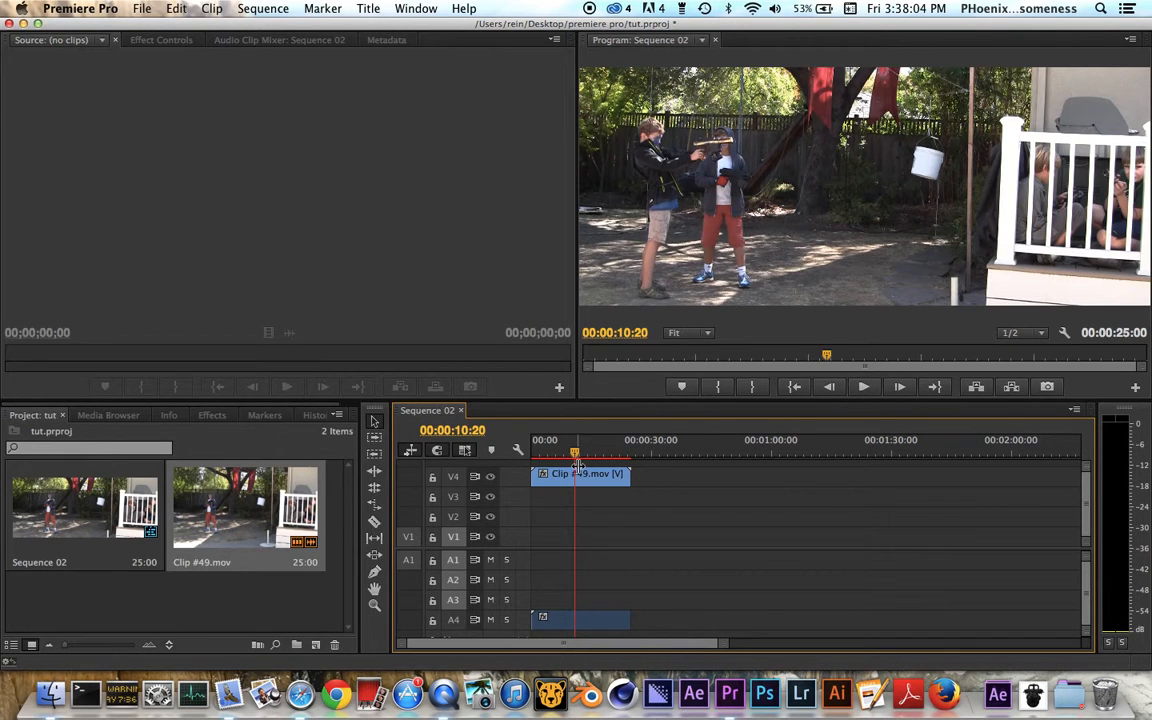
{"action": "left_click", "coordinate": [212, 414]}
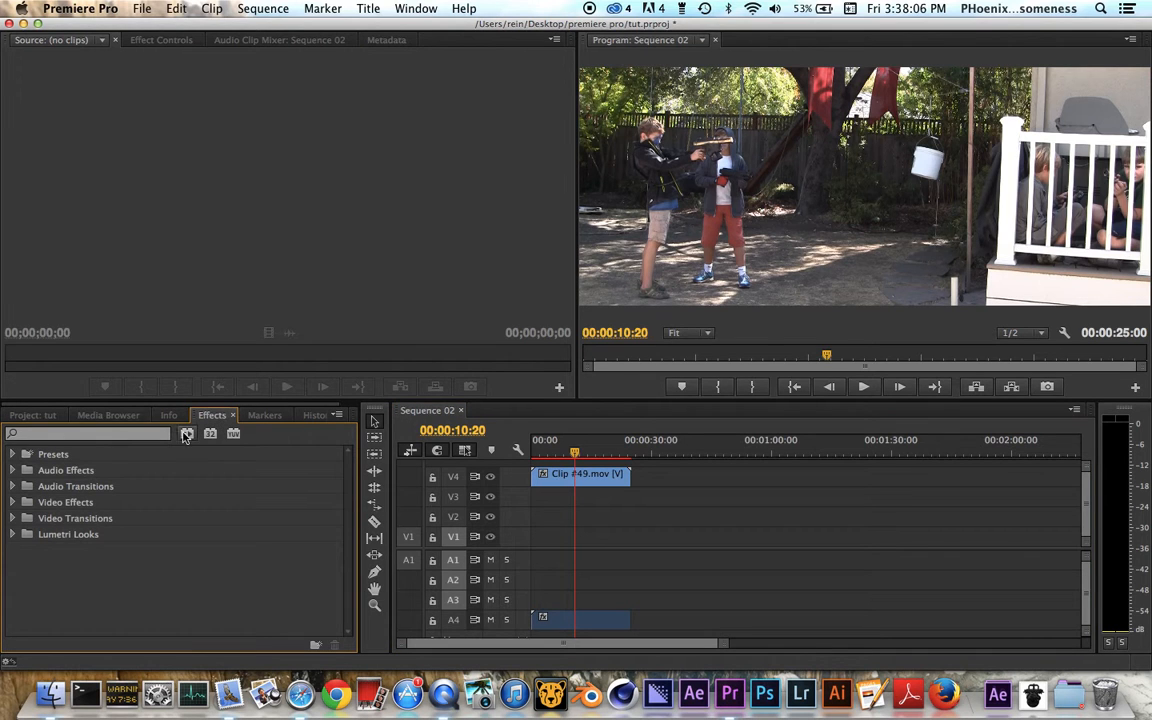
{"action": "left_click", "coordinate": [55, 437]}
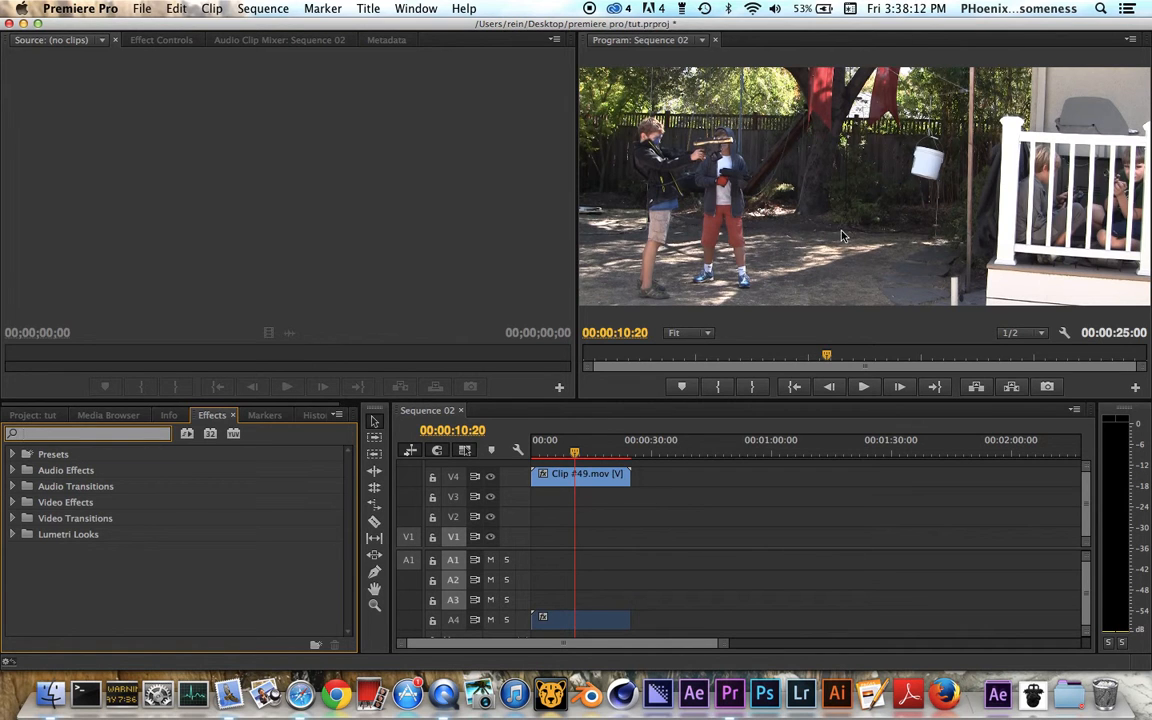
{"action": "left_click", "coordinate": [33, 415]}
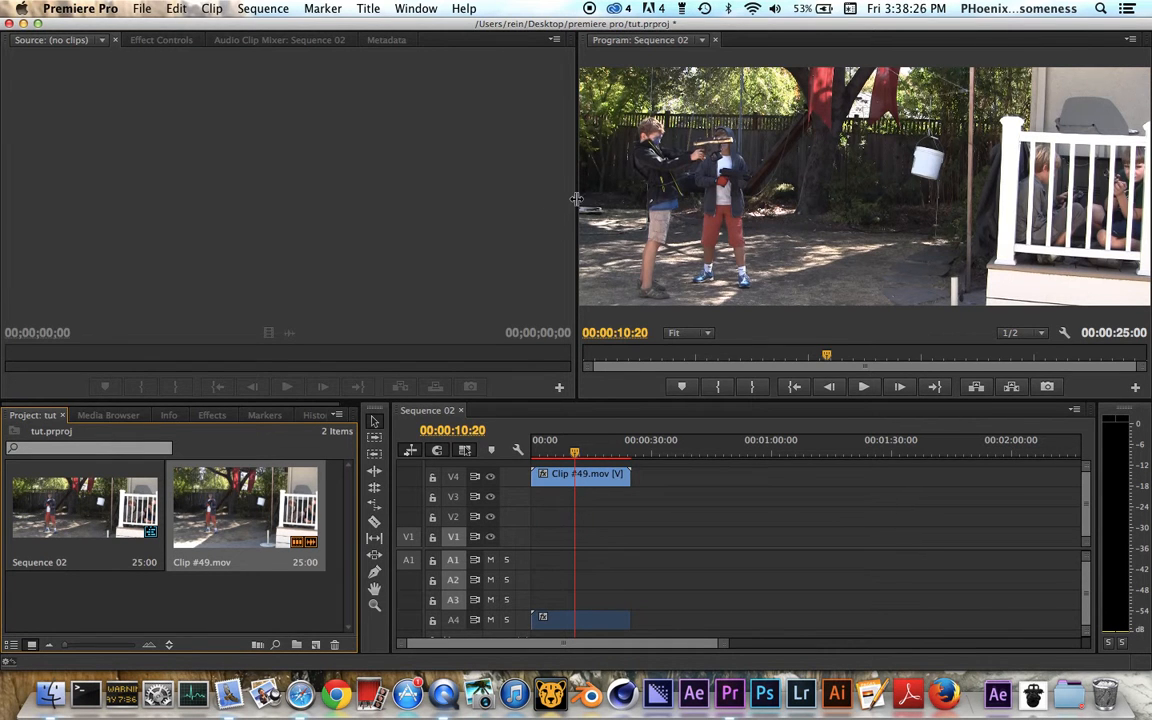
Step: Widen the Program monitor slightly and apply the Tint video effect to Clip #49.mov on track V4
{"action": "left_click_drag", "start_coordinate": [571, 193], "coordinate": [543, 195]}
{"action": "left_click", "coordinate": [212, 414]}
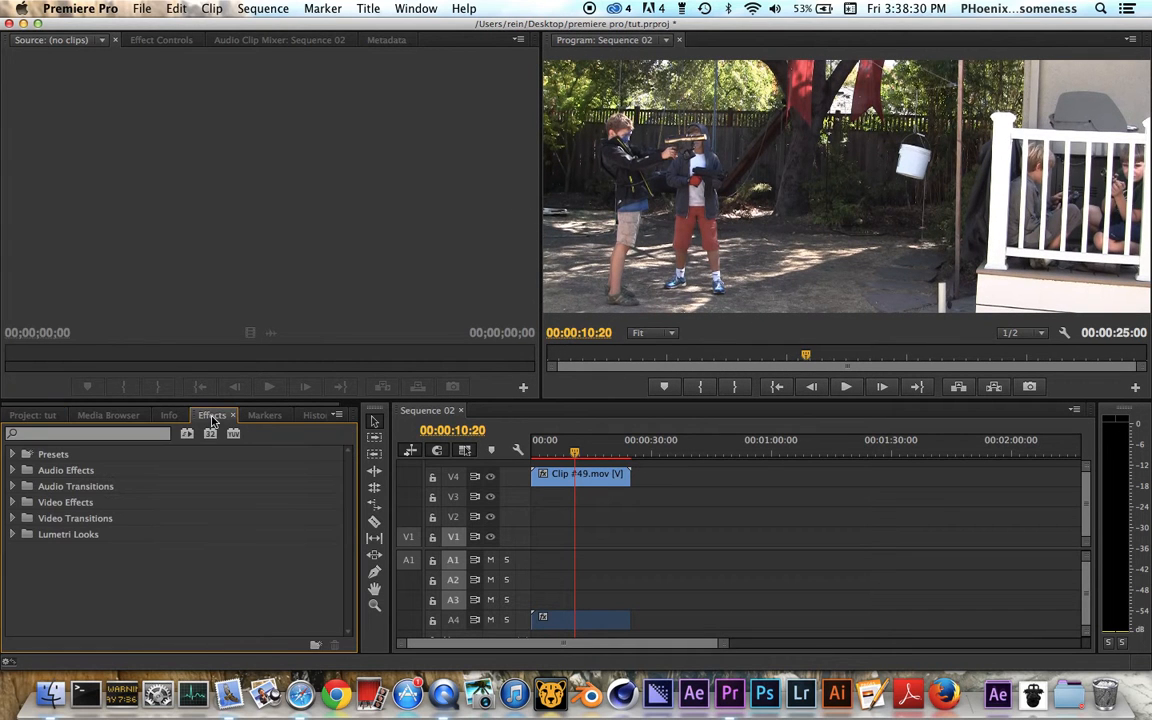
{"action": "left_click", "coordinate": [602, 476]}
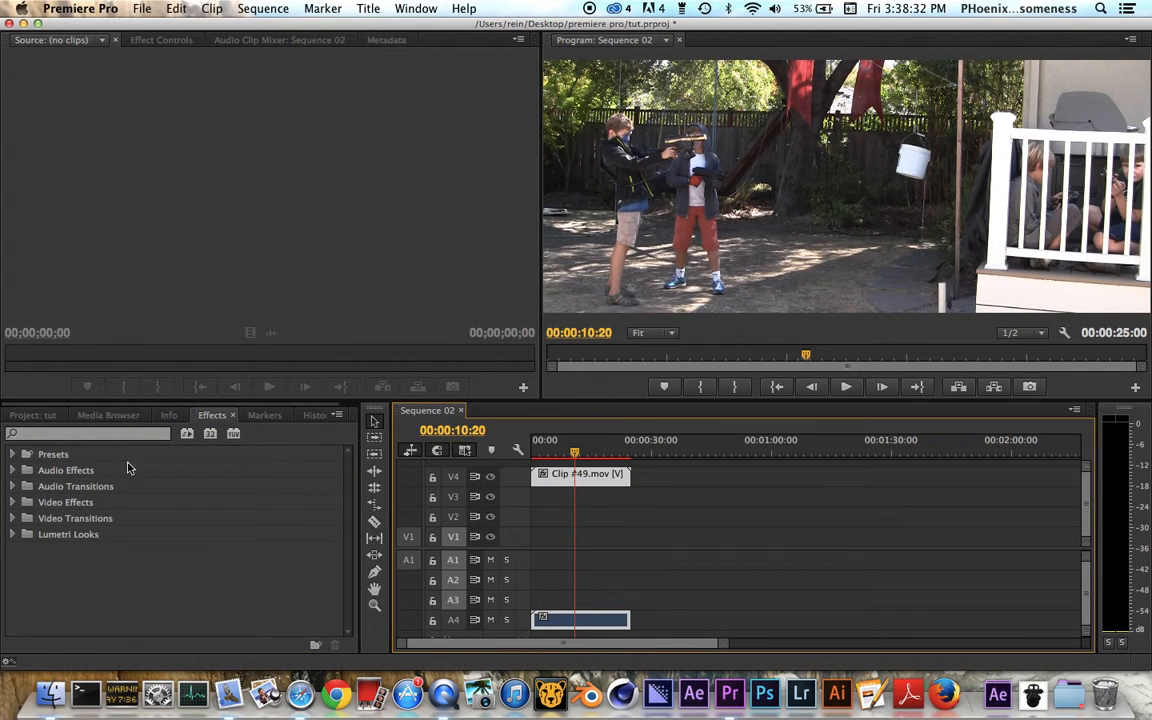
{"action": "left_click", "coordinate": [60, 436]}
{"action": "type", "text": "tint"}
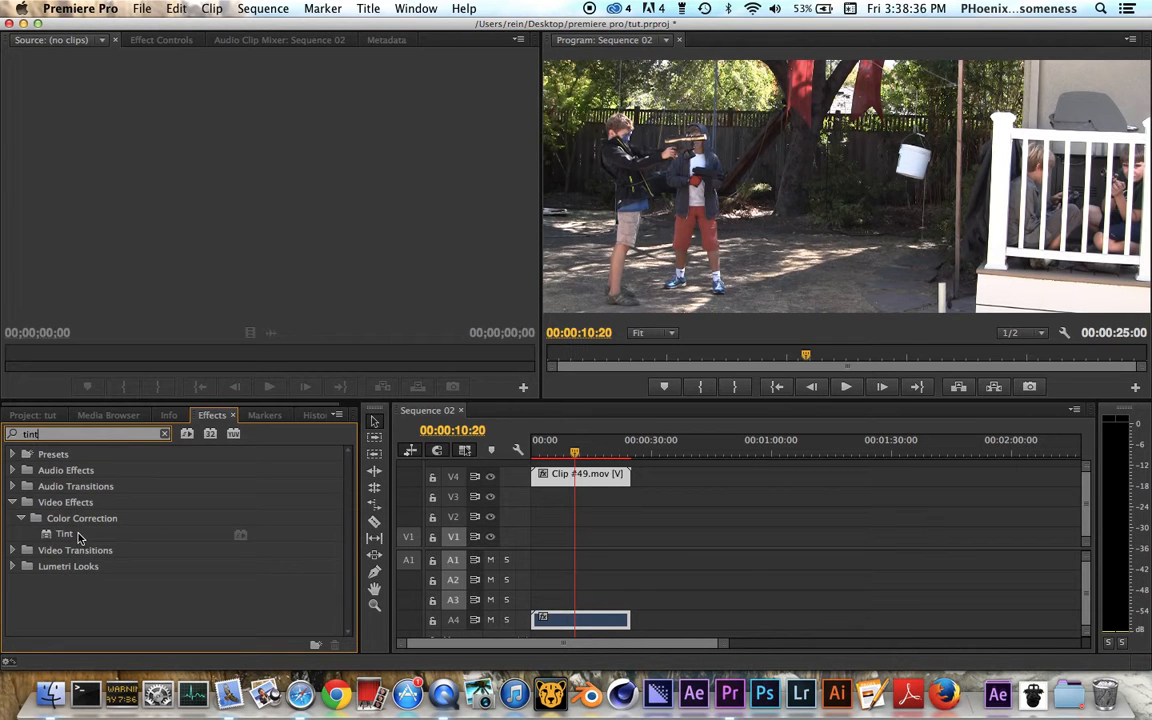
{"action": "left_click", "coordinate": [78, 536]}
{"action": "double_click", "coordinate": [79, 537]}
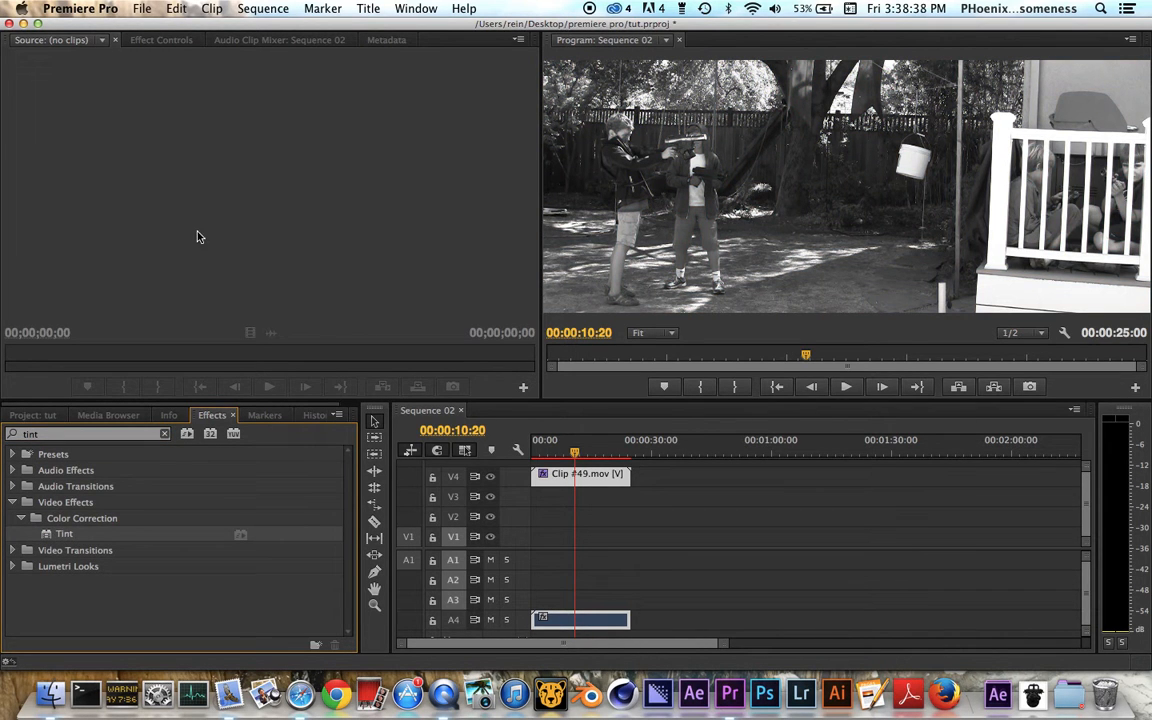
Step: Show the clip's effect settings and set the Tint effect's Amount to Tint to 0%
{"action": "left_click", "coordinate": [162, 42]}
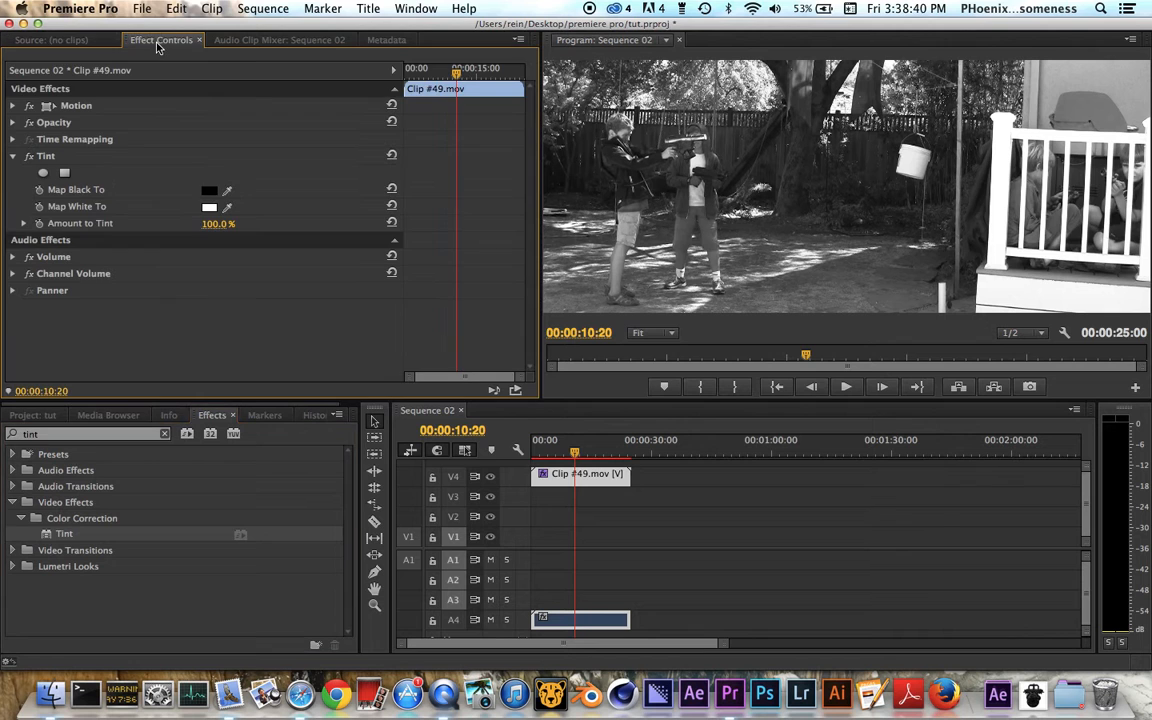
{"action": "left_click_drag", "start_coordinate": [216, 223], "coordinate": [110, 223]}
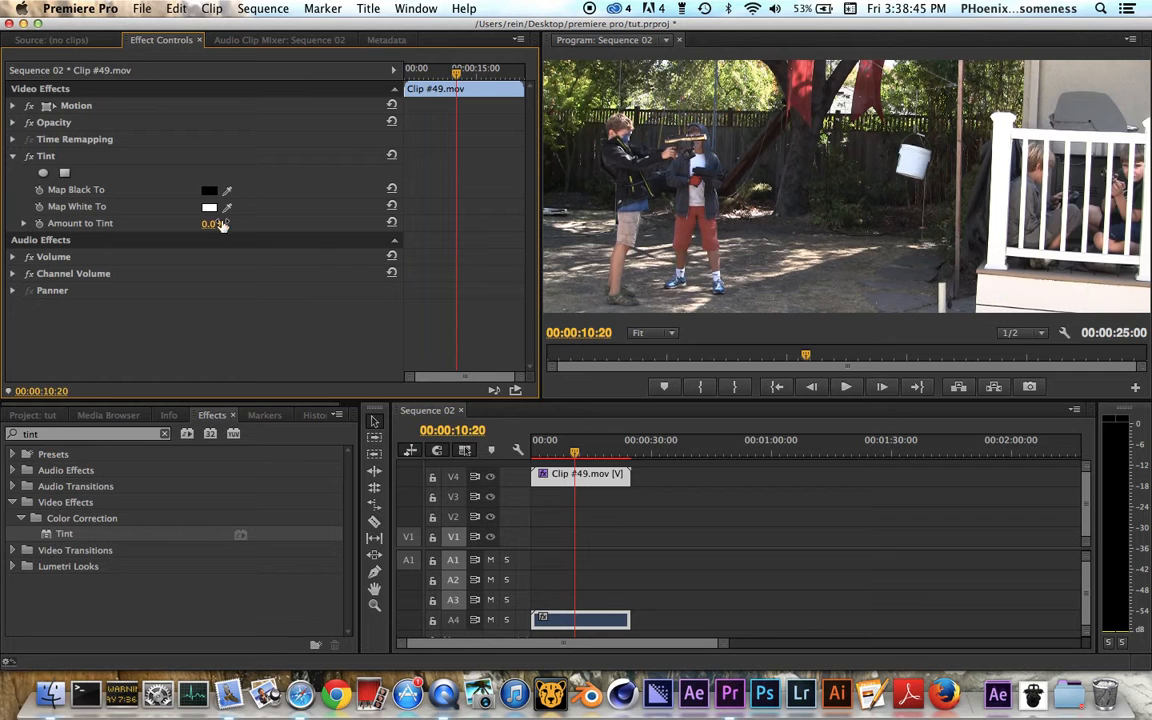
Step: Search the effects for "hue" and for "sat", and clear the search
{"action": "left_click", "coordinate": [103, 434]}
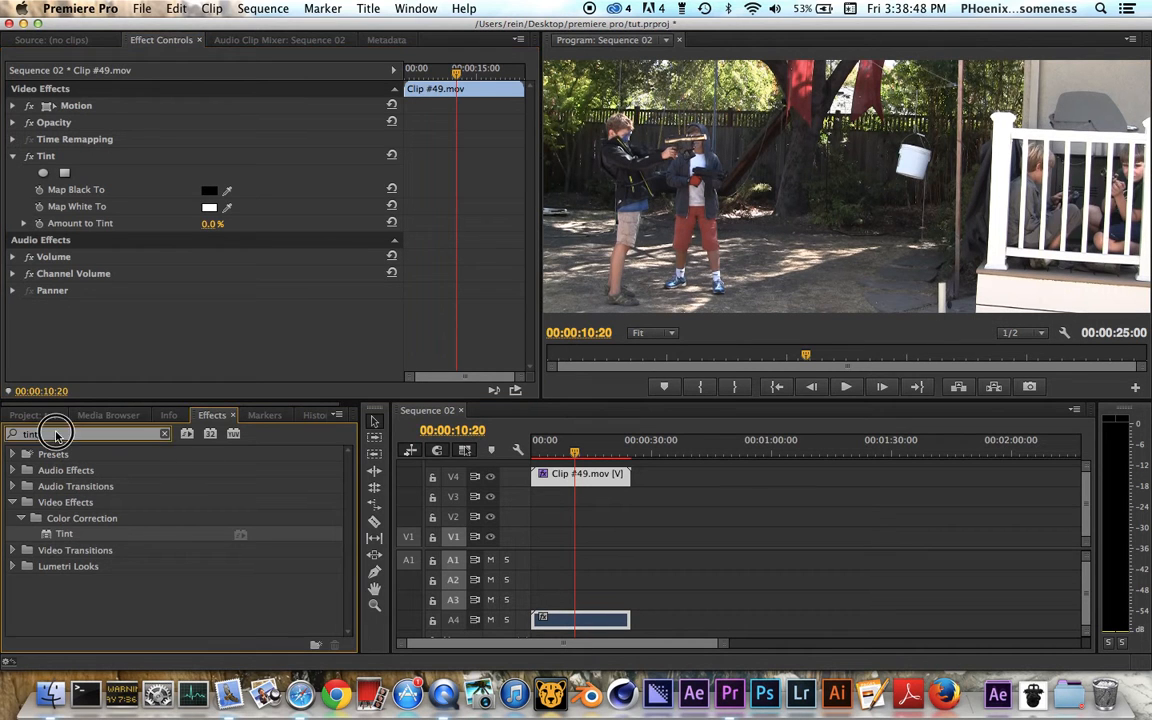
{"action": "type", "text": "hue"}
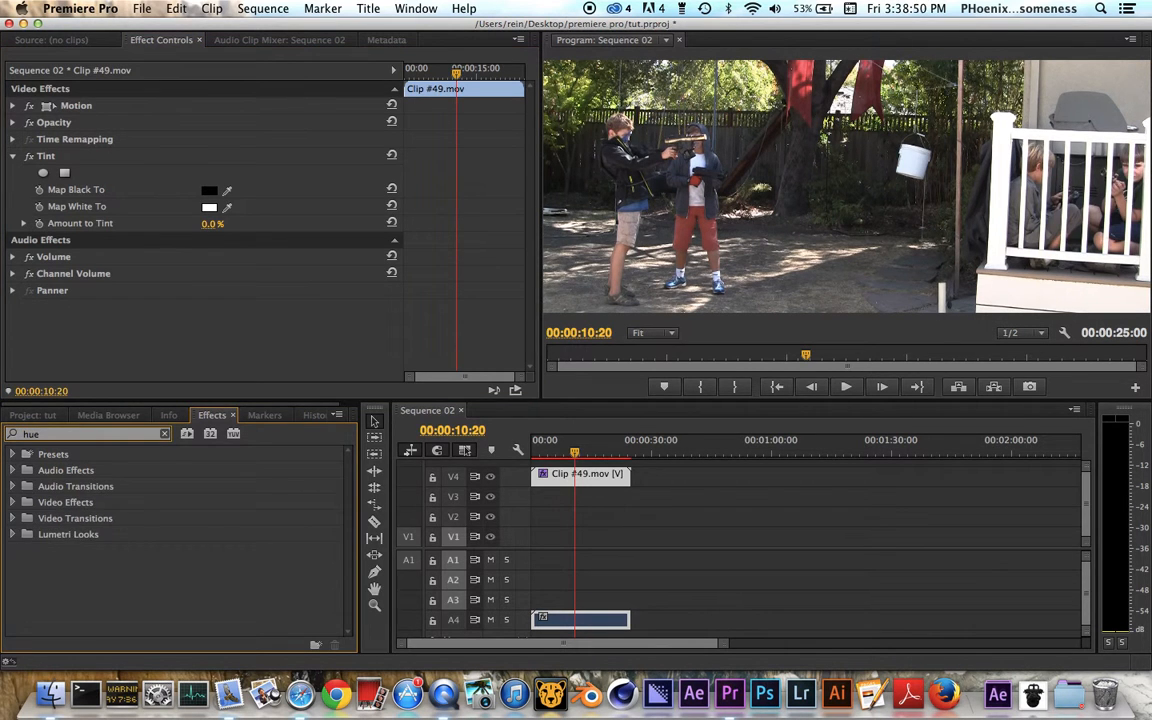
{"action": "key", "text": "BackSpace"}
{"action": "key", "text": "BackSpace"}
{"action": "key", "text": "BackSpace"}
{"action": "type", "text": "sat"}
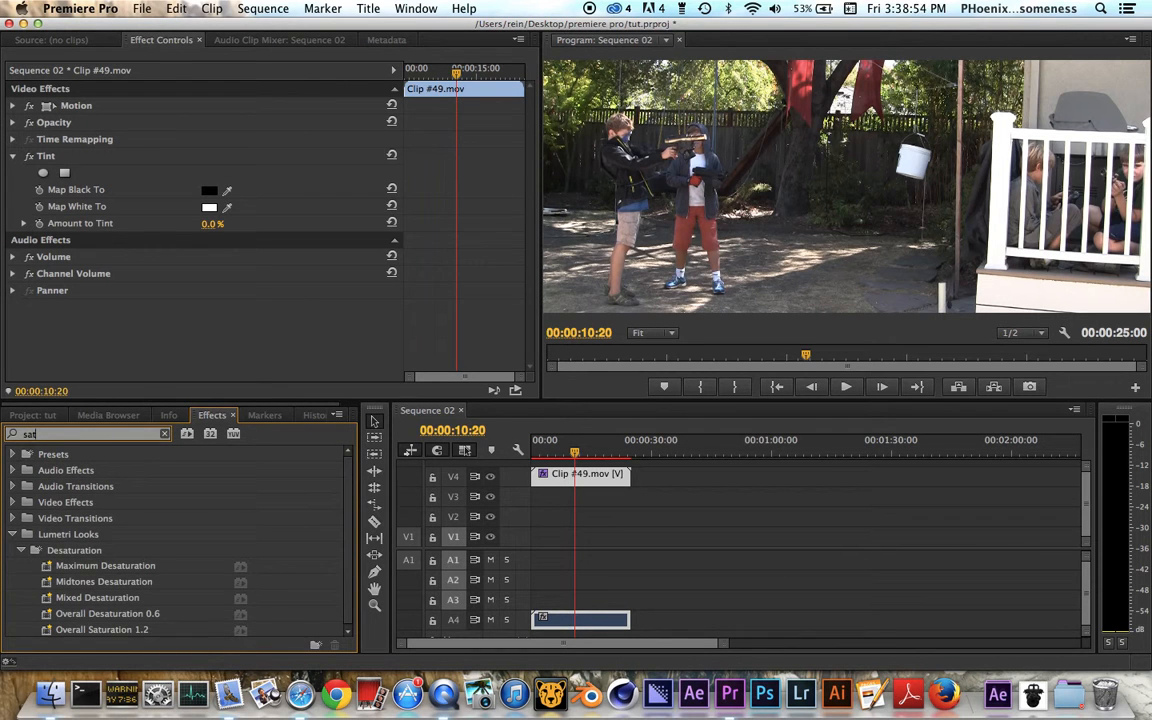
{"action": "key", "text": "BackSpace"}
{"action": "key", "text": "BackSpace"}
{"action": "key", "text": "BackSpace"}
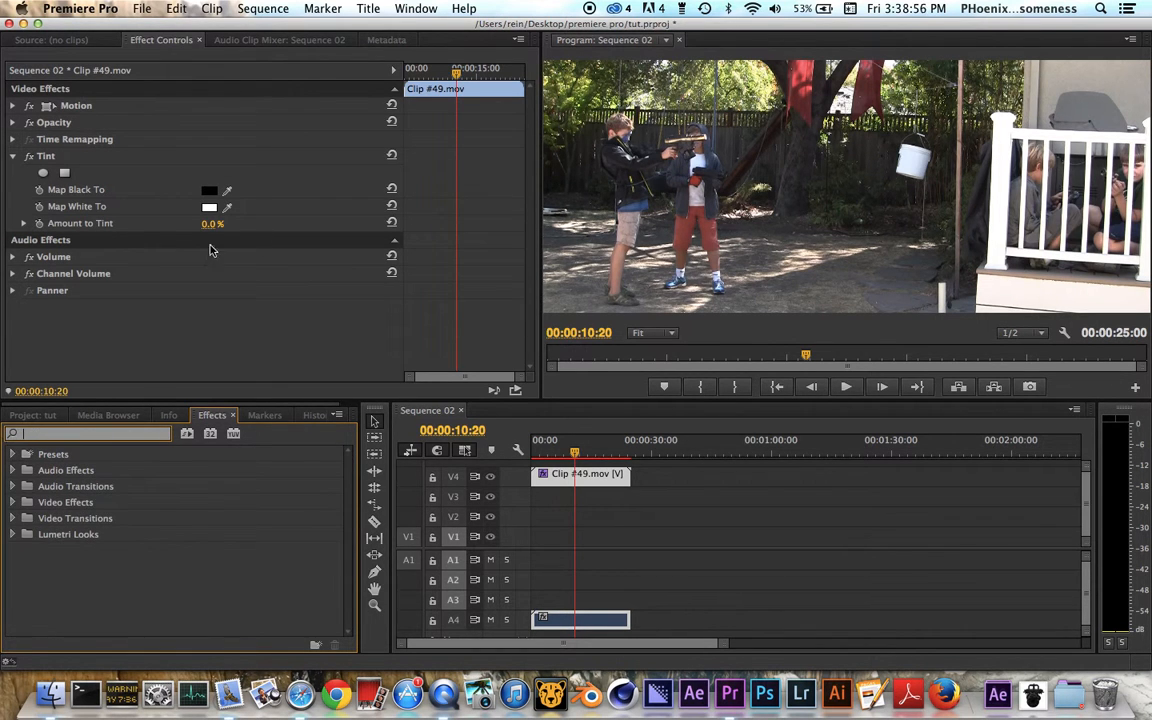
Step: Try a fully desaturated look on the clip and settle the Tint effect's Amount to Tint at 21%
{"action": "left_click", "coordinate": [212, 223]}
{"action": "left_click_drag", "start_coordinate": [212, 223], "coordinate": [300, 223]}
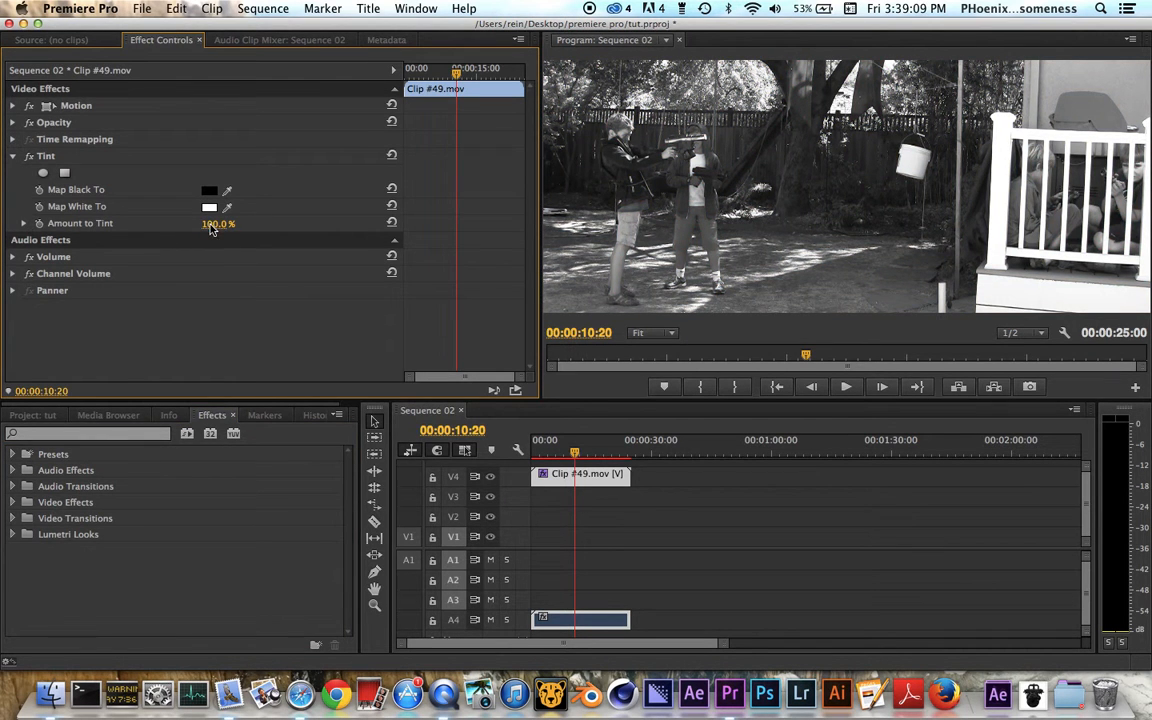
{"action": "left_click_drag", "start_coordinate": [213, 226], "coordinate": [180, 228]}
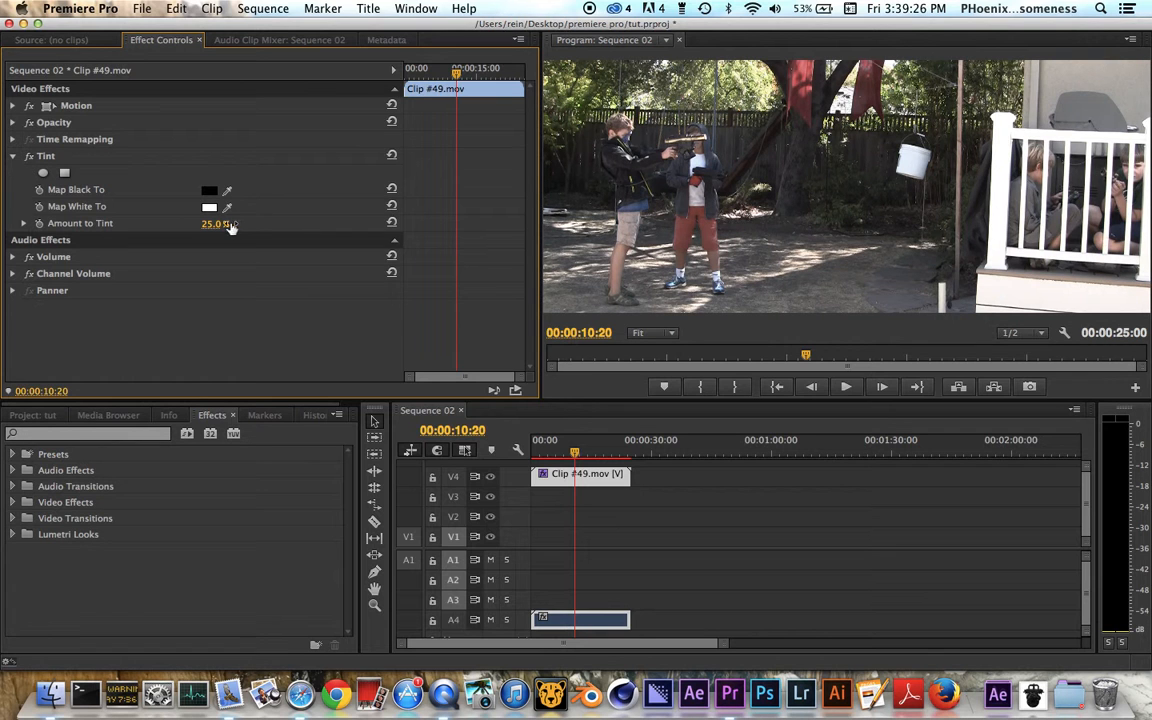
{"action": "left_click_drag", "start_coordinate": [215, 224], "coordinate": [218, 224]}
{"action": "left_click_drag", "start_coordinate": [215, 224], "coordinate": [205, 224]}
{"action": "left_click", "coordinate": [30, 156]}
Step: Search the effects for "curves" and apply RGB Curves to Clip #49.mov
{"action": "left_click", "coordinate": [58, 433]}
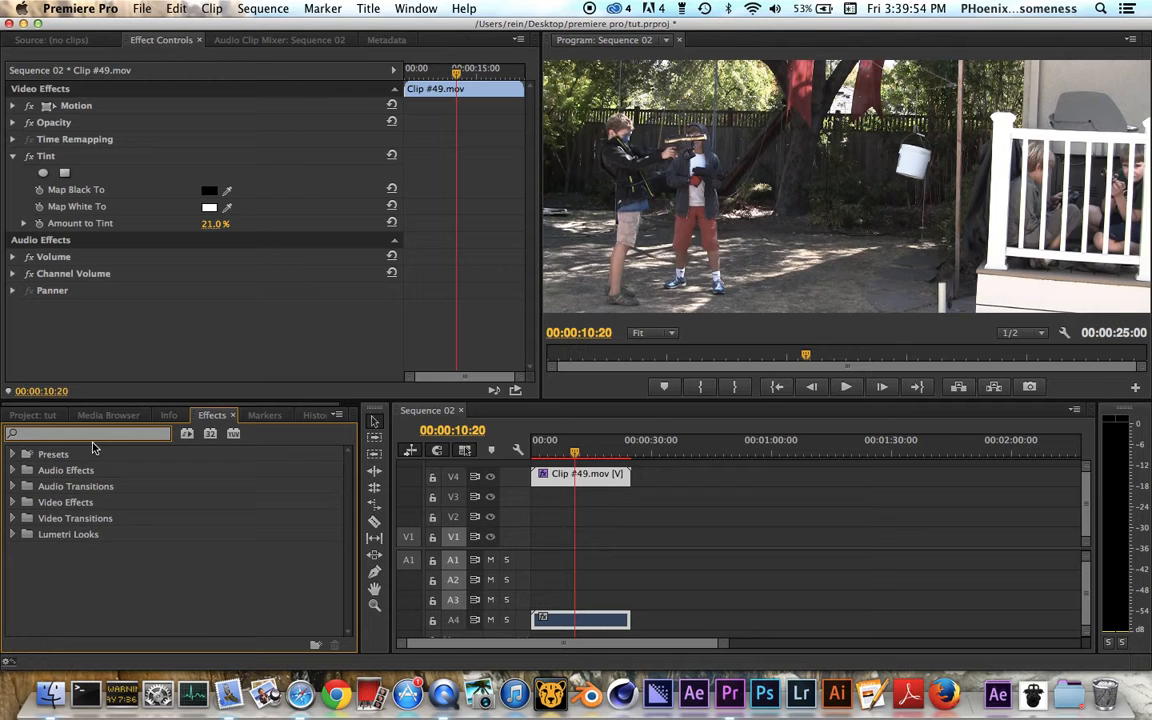
{"action": "type", "text": "curves"}
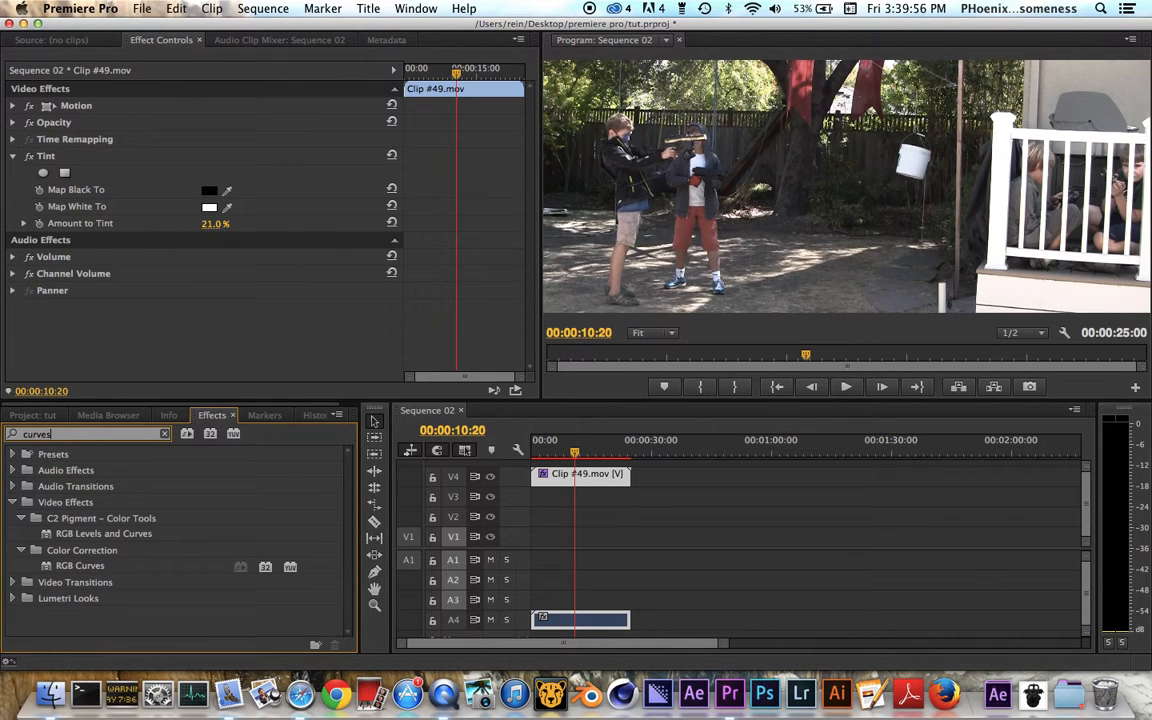
{"action": "left_click", "coordinate": [86, 567]}
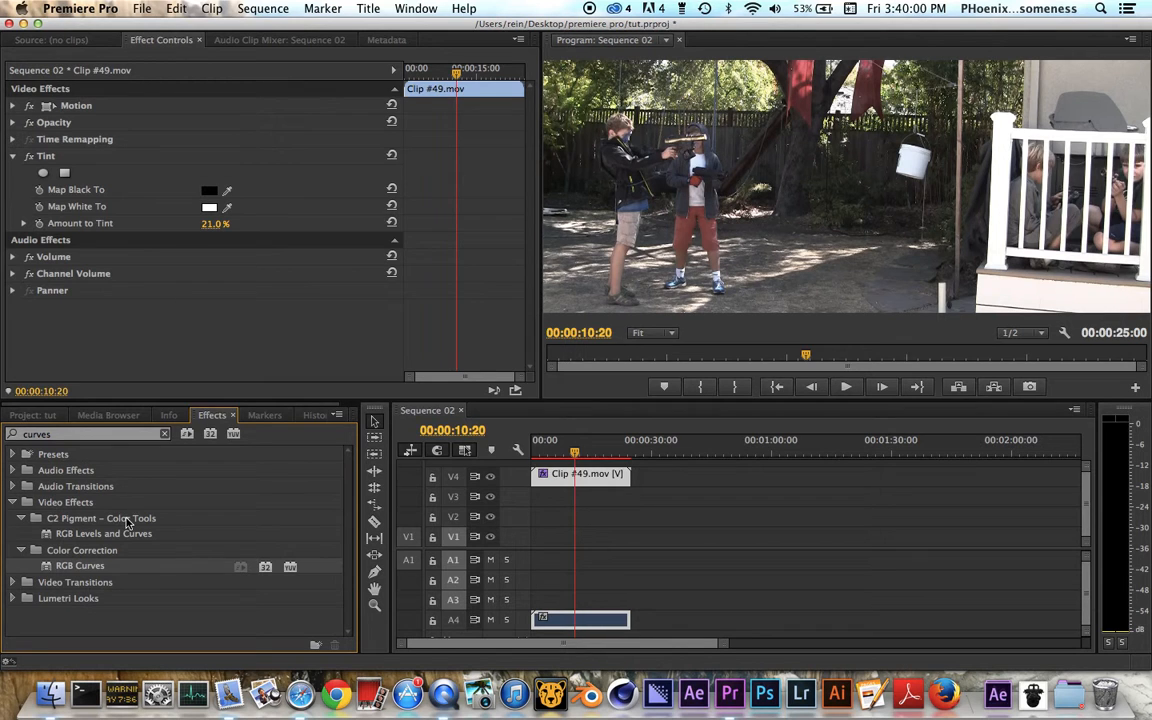
{"action": "scroll", "coordinate": [195, 310], "scroll_direction": "down", "scroll_amount": 10}
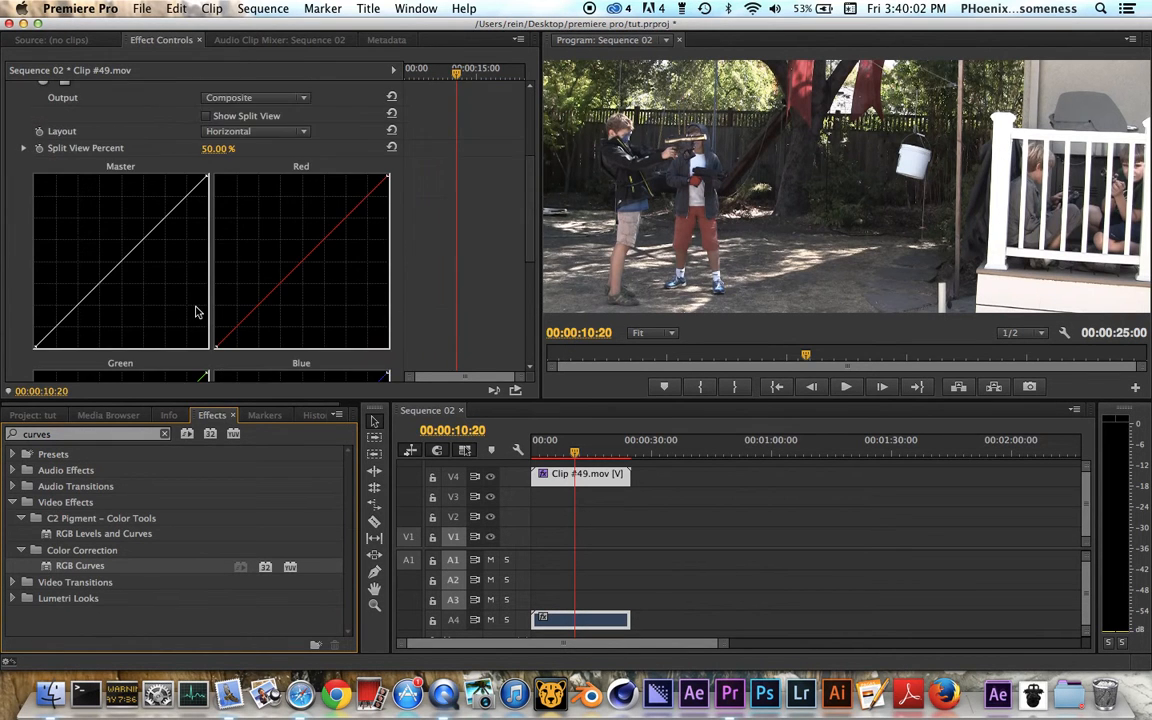
{"action": "scroll", "coordinate": [195, 310], "scroll_direction": "up", "scroll_amount": 6}
{"action": "scroll", "coordinate": [127, 290], "scroll_direction": "down", "scroll_amount": 2}
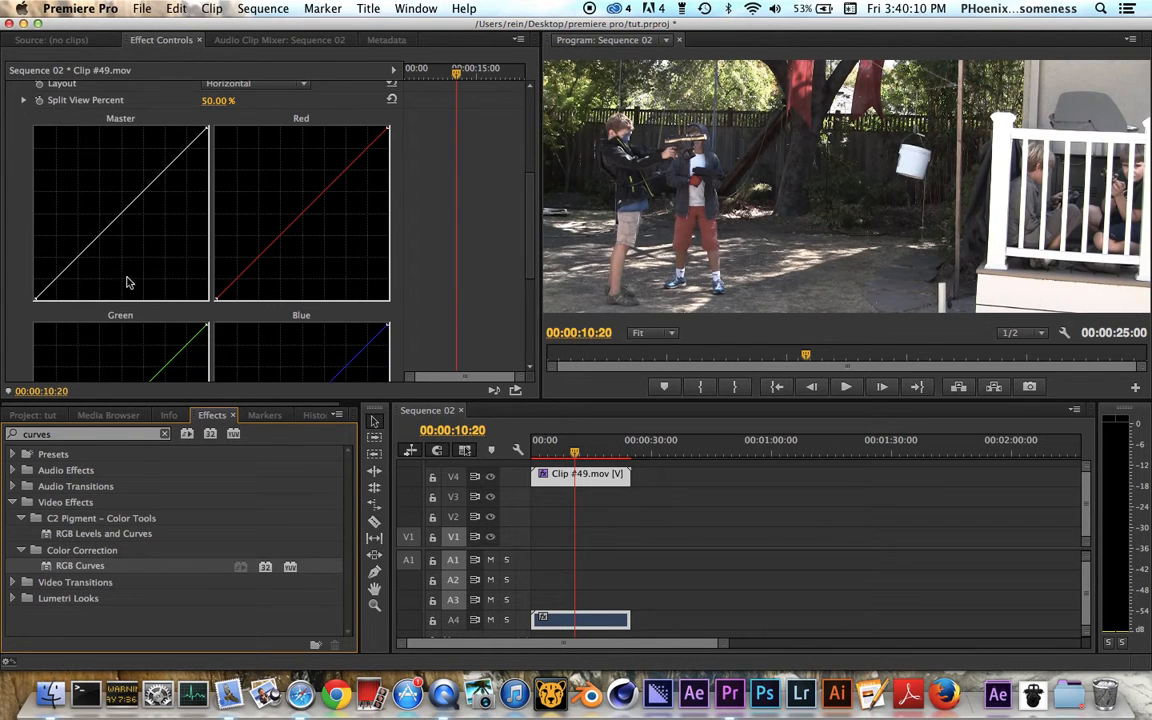
Step: Try a midpoint and an inward-shifted white point on the Master curve, restoring the straight line after each
{"action": "mouse_move", "coordinate": [121, 211]}
{"action": "left_mouse_down"}
{"action": "mouse_move", "coordinate": [152, 231]}
{"action": "mouse_move", "coordinate": [123, 209]}
{"action": "left_mouse_up"}
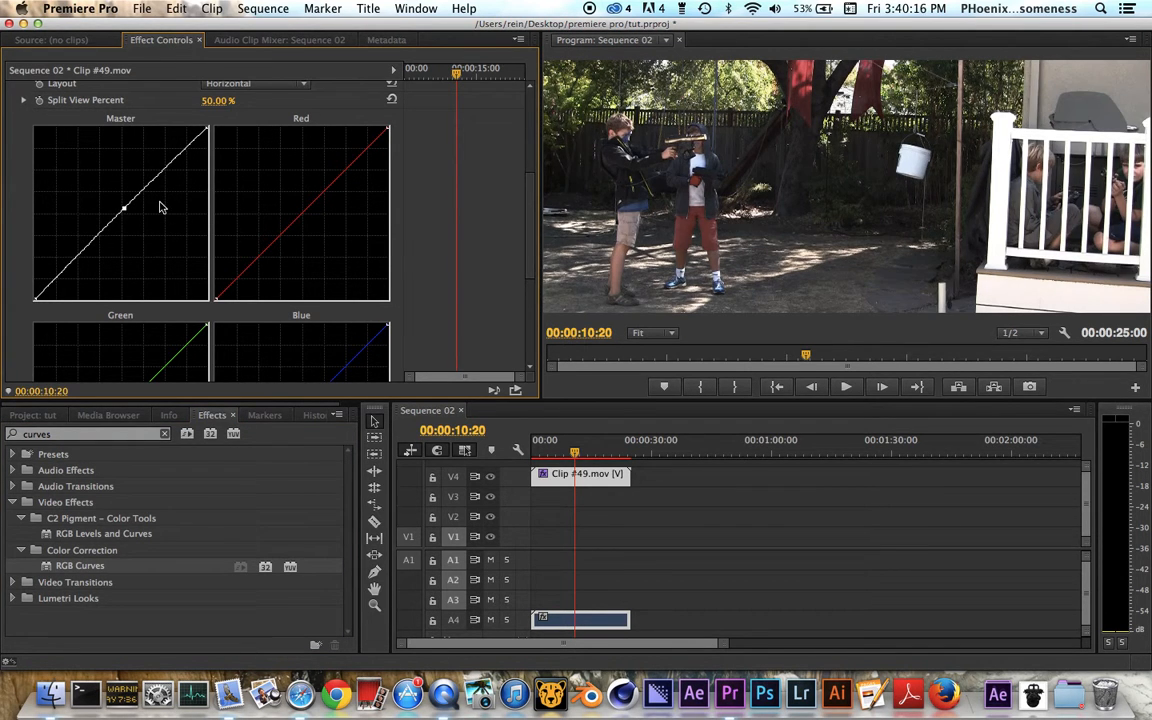
{"action": "key", "text": "super+z"}
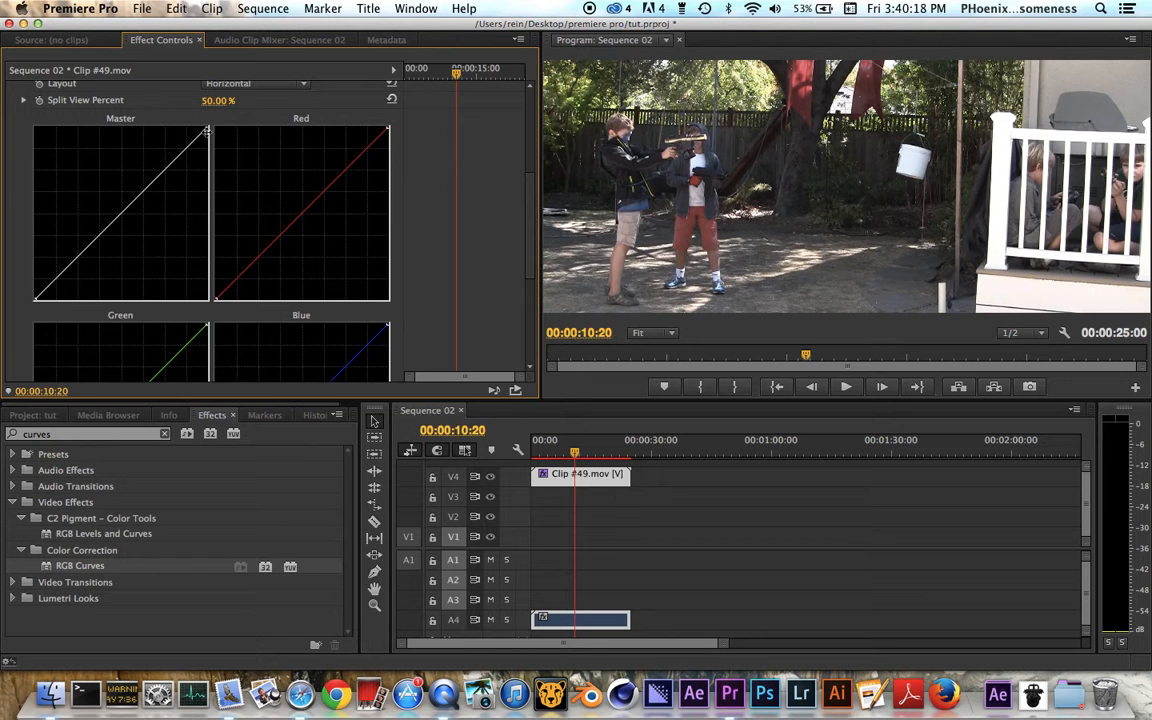
{"action": "left_click_drag", "start_coordinate": [206, 128], "coordinate": [204, 128]}
{"action": "left_click_drag", "start_coordinate": [155, 112], "coordinate": [153, 118]}
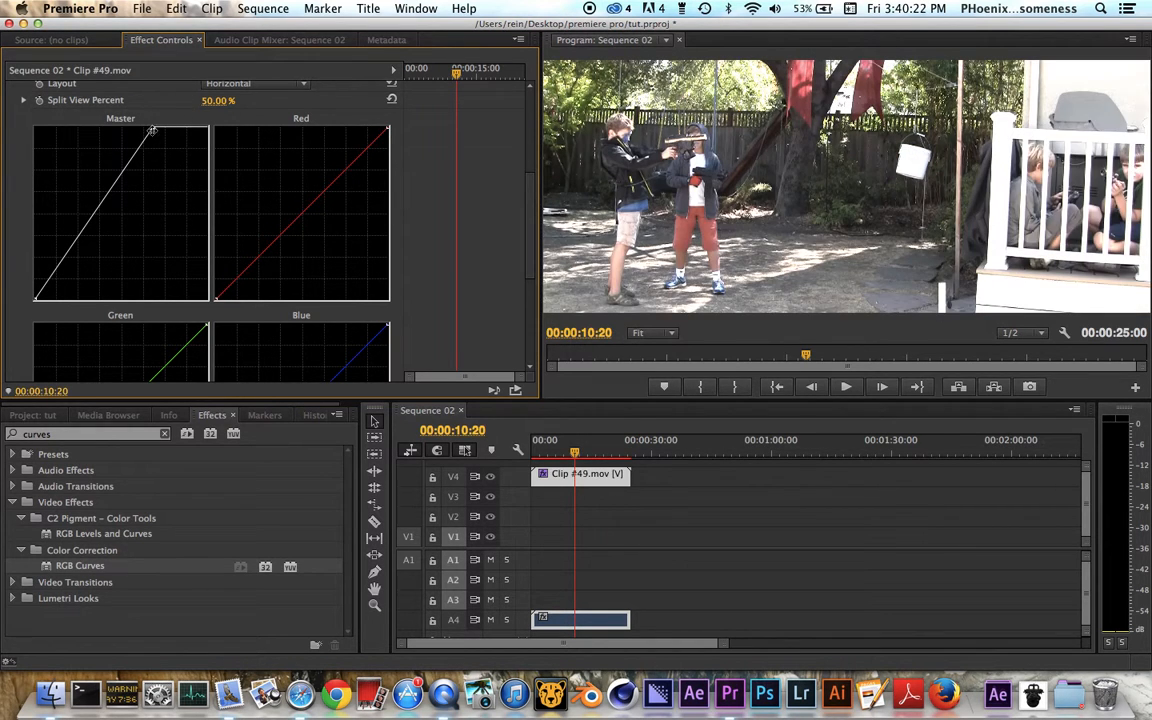
{"action": "left_click_drag", "start_coordinate": [137, 116], "coordinate": [207, 117]}
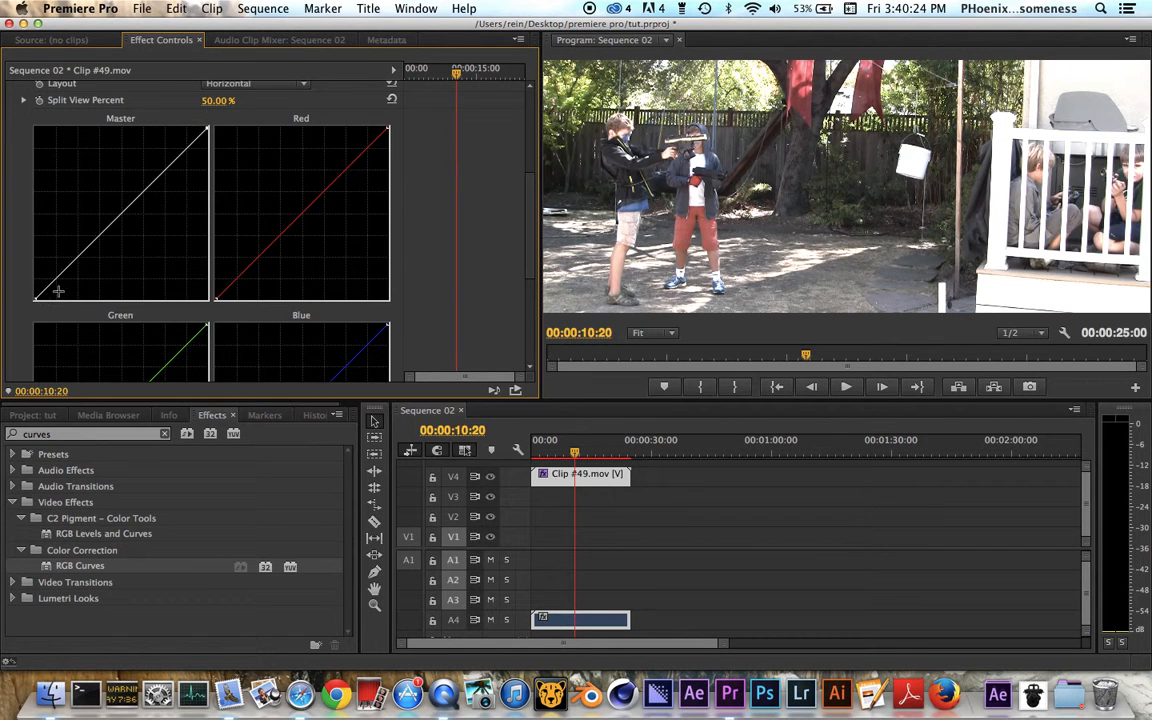
{"action": "left_click", "coordinate": [208, 128]}
{"action": "left_click_drag", "start_coordinate": [208, 128], "coordinate": [160, 129]}
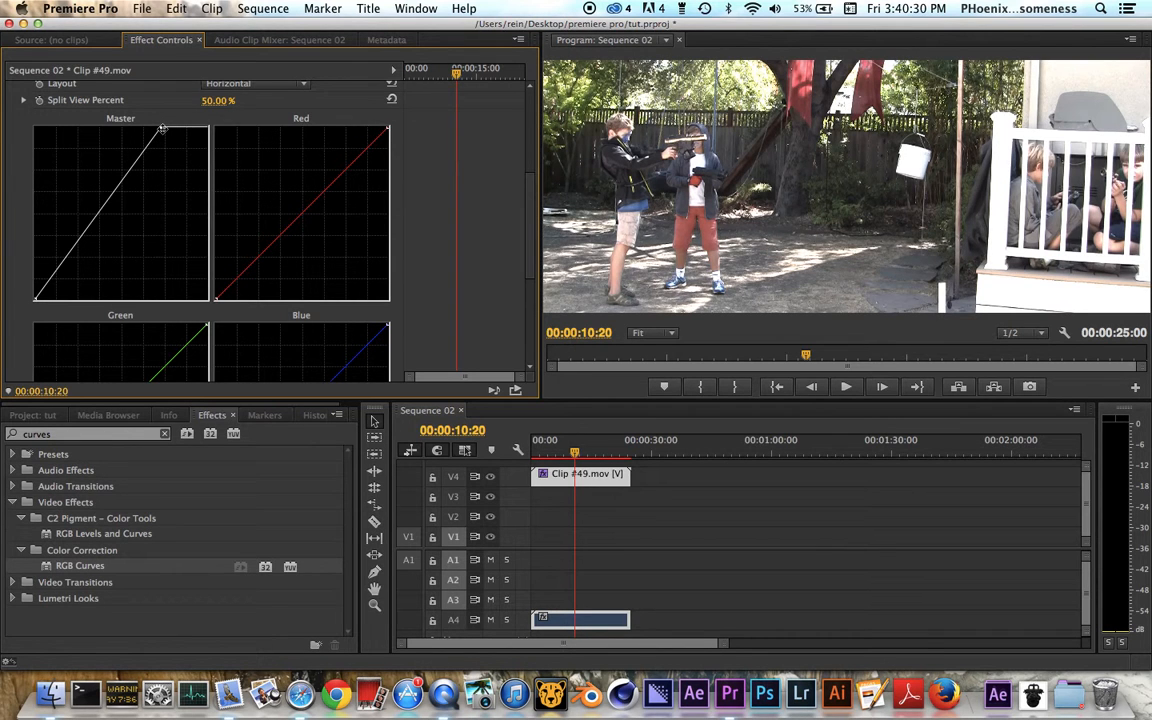
{"action": "left_click_drag", "start_coordinate": [162, 128], "coordinate": [214, 122]}
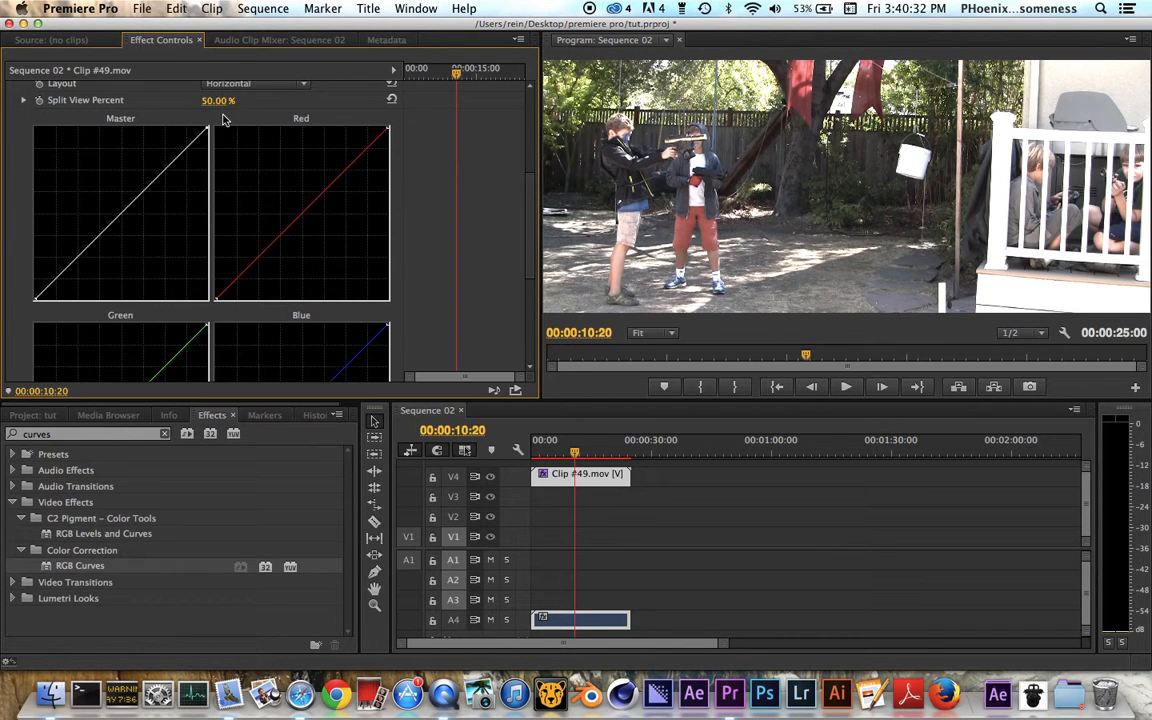
Step: Try raising the Master curve's black point, return it to its corner, and bend the midtones slightly downward
{"action": "left_click", "coordinate": [34, 297]}
{"action": "left_click_drag", "start_coordinate": [34, 297], "coordinate": [24, 276]}
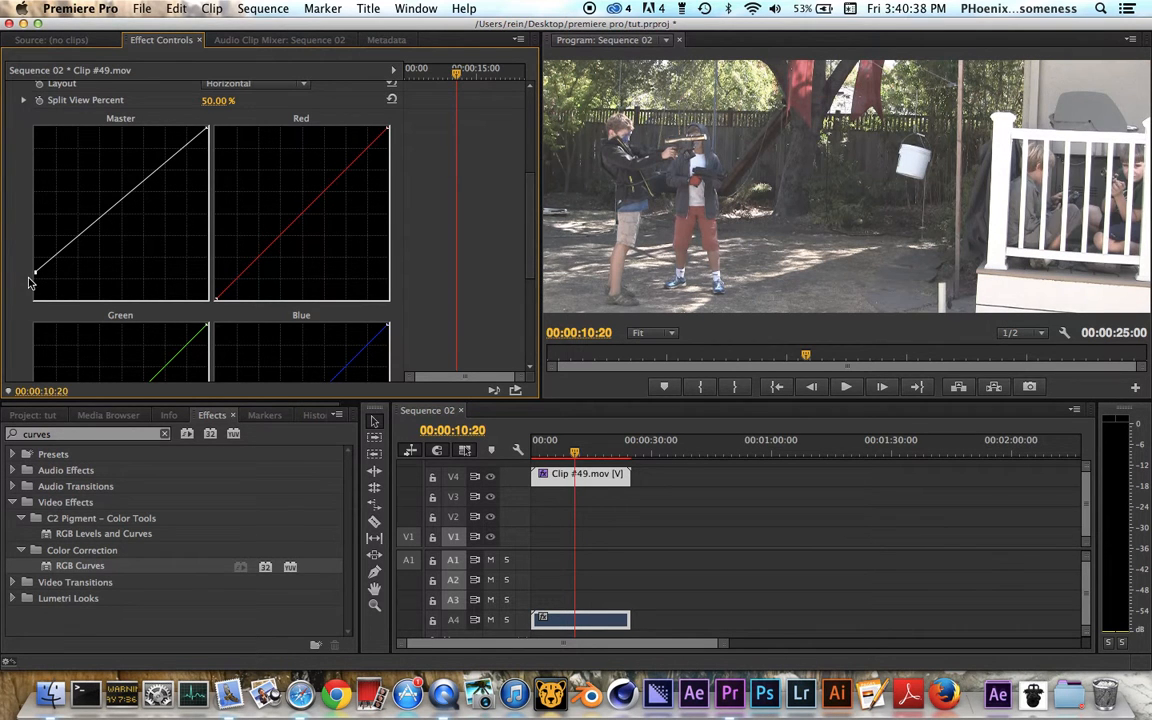
{"action": "left_click_drag", "start_coordinate": [32, 274], "coordinate": [34, 298]}
{"action": "mouse_move", "coordinate": [113, 218]}
{"action": "left_mouse_down"}
{"action": "mouse_move", "coordinate": [104, 200]}
{"action": "mouse_move", "coordinate": [140, 232]}
{"action": "mouse_move", "coordinate": [120, 200]}
{"action": "mouse_move", "coordinate": [130, 213]}
{"action": "left_mouse_up"}
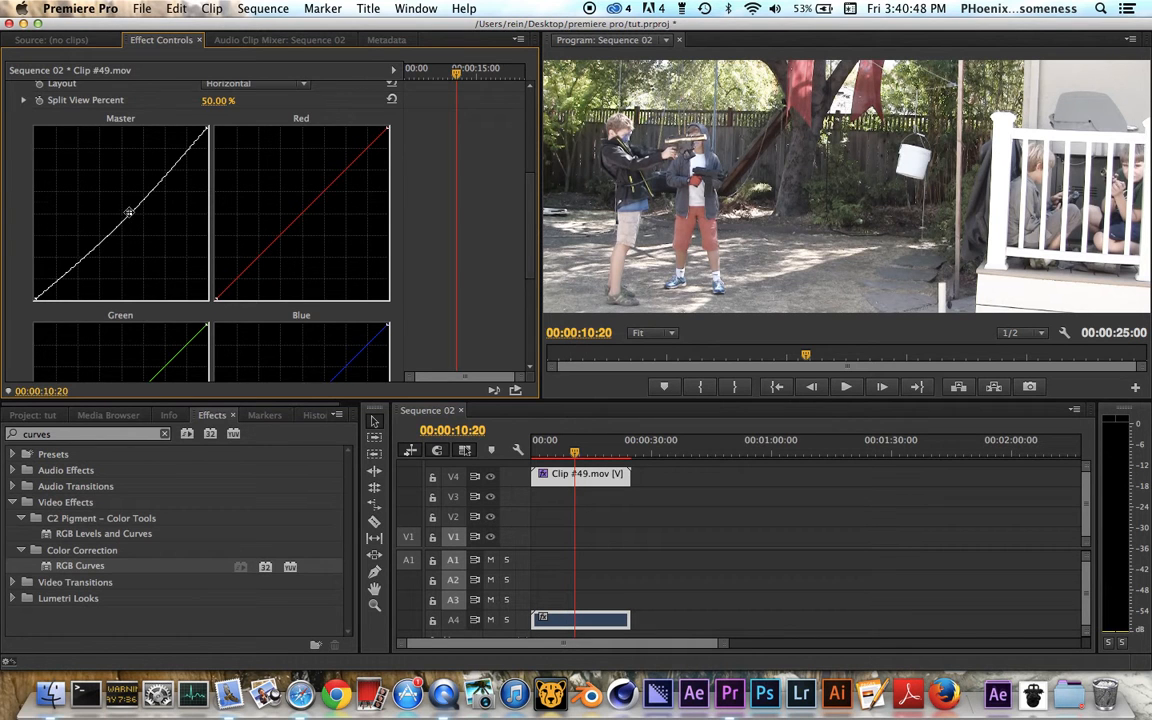
Step: Delete the RGB Curves effect from Clip #49.mov
{"action": "scroll", "coordinate": [129, 212], "scroll_direction": "up", "scroll_amount": 4}
{"action": "scroll", "coordinate": [129, 212], "scroll_direction": "up", "scroll_amount": 1}
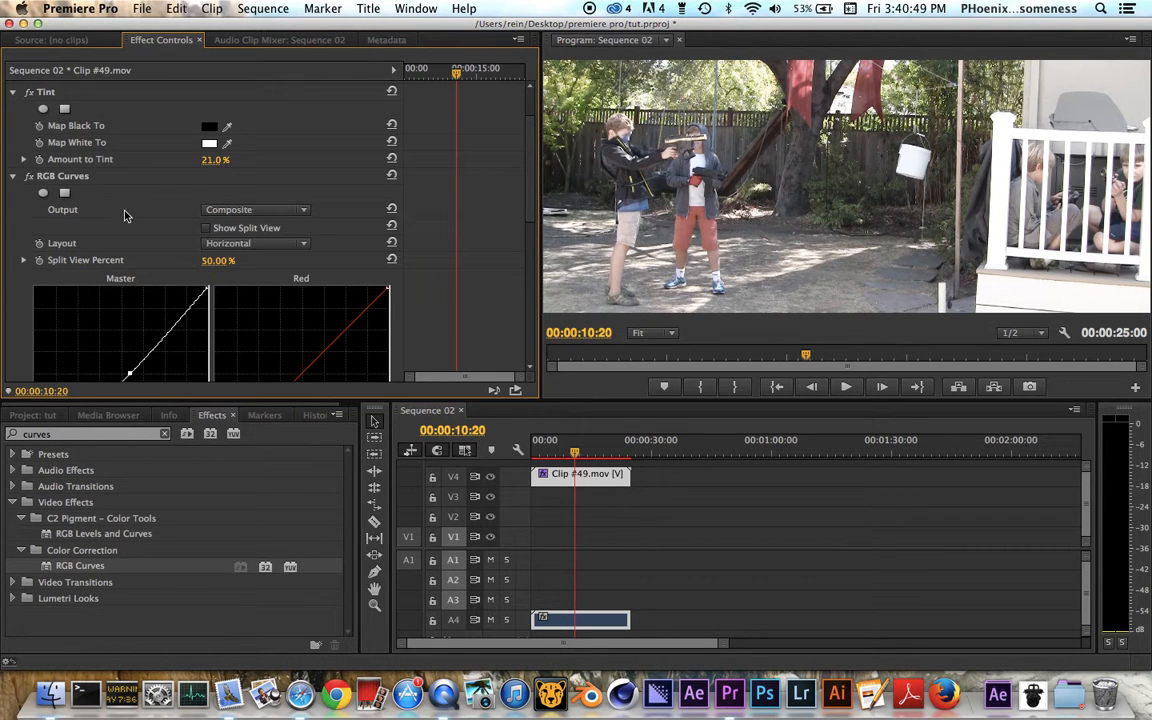
{"action": "left_click", "coordinate": [58, 175]}
{"action": "key", "text": "Delete"}
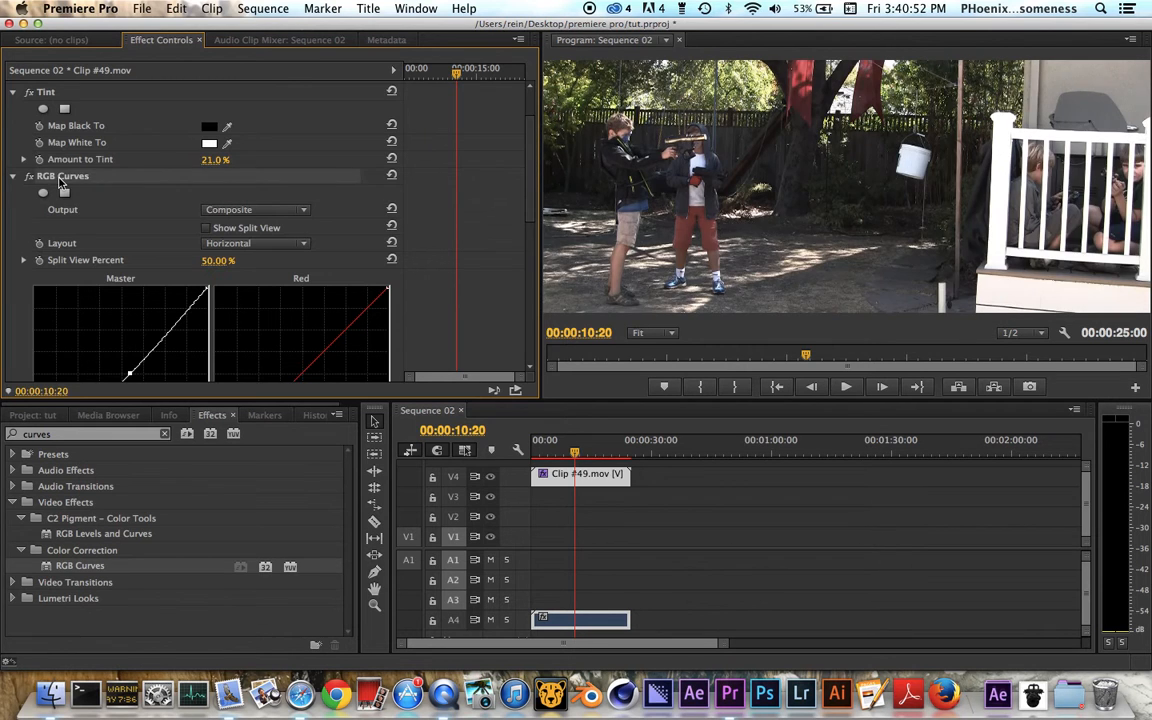
Step: Apply a fresh RGB Curves effect to the clip and shift the Red curve's white point inward along the upper edge
{"action": "double_click", "coordinate": [97, 568]}
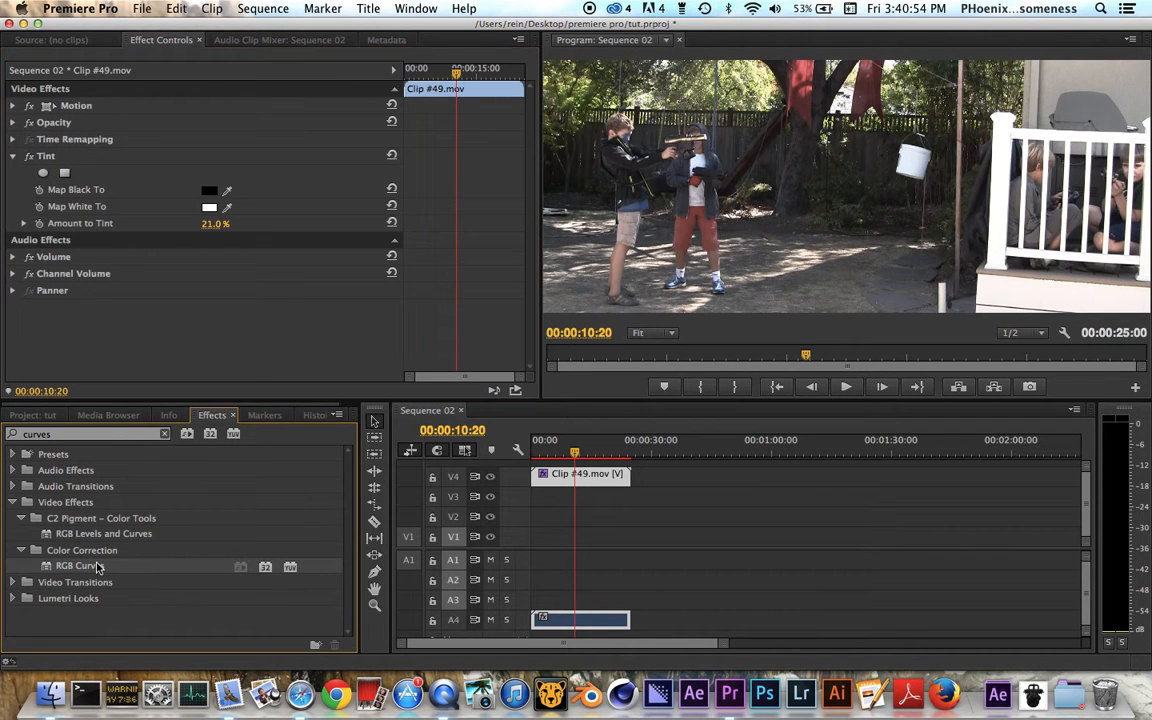
{"action": "scroll", "coordinate": [193, 319], "scroll_direction": "down", "scroll_amount": 5}
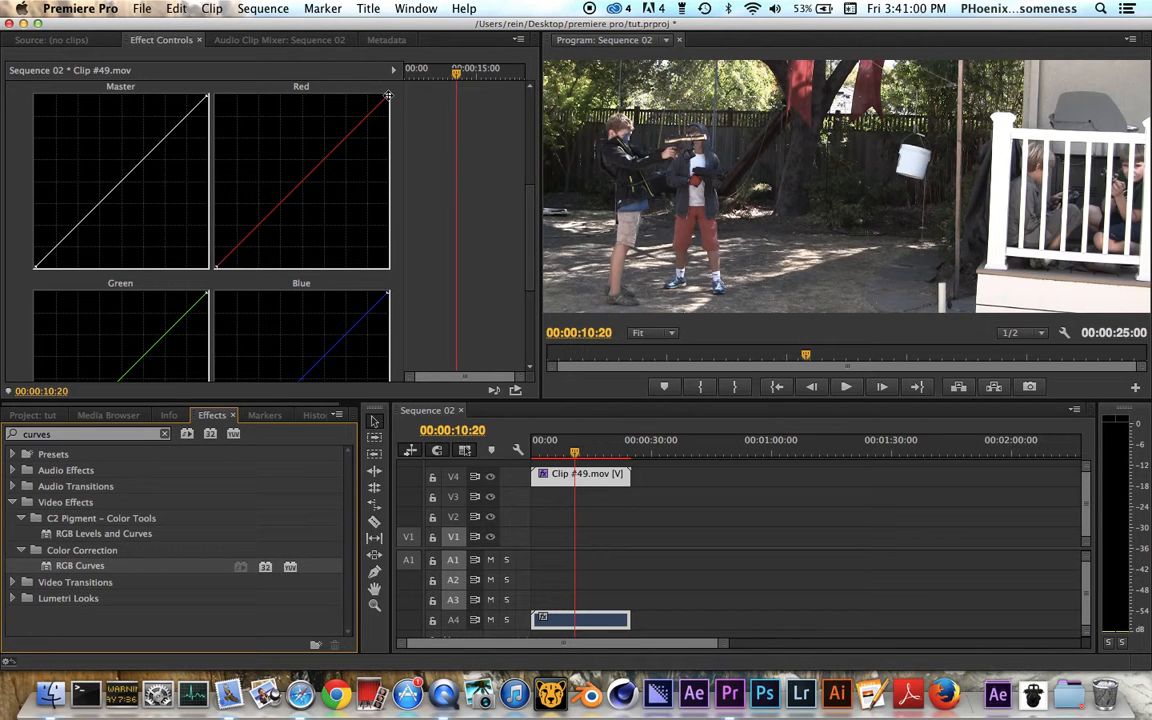
{"action": "left_click_drag", "start_coordinate": [385, 95], "coordinate": [364, 94]}
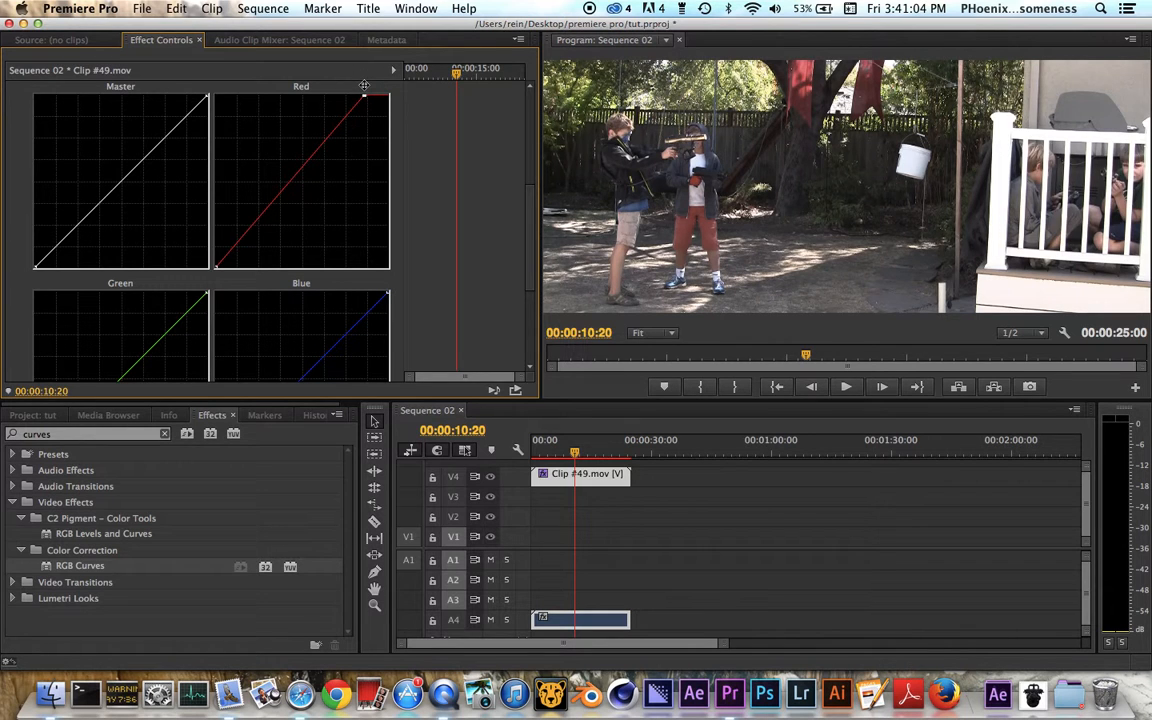
Step: Return the Red curve's white point to full input and lower its output slightly below maximum
{"action": "left_click", "coordinate": [362, 96]}
{"action": "left_click_drag", "start_coordinate": [362, 96], "coordinate": [403, 112]}
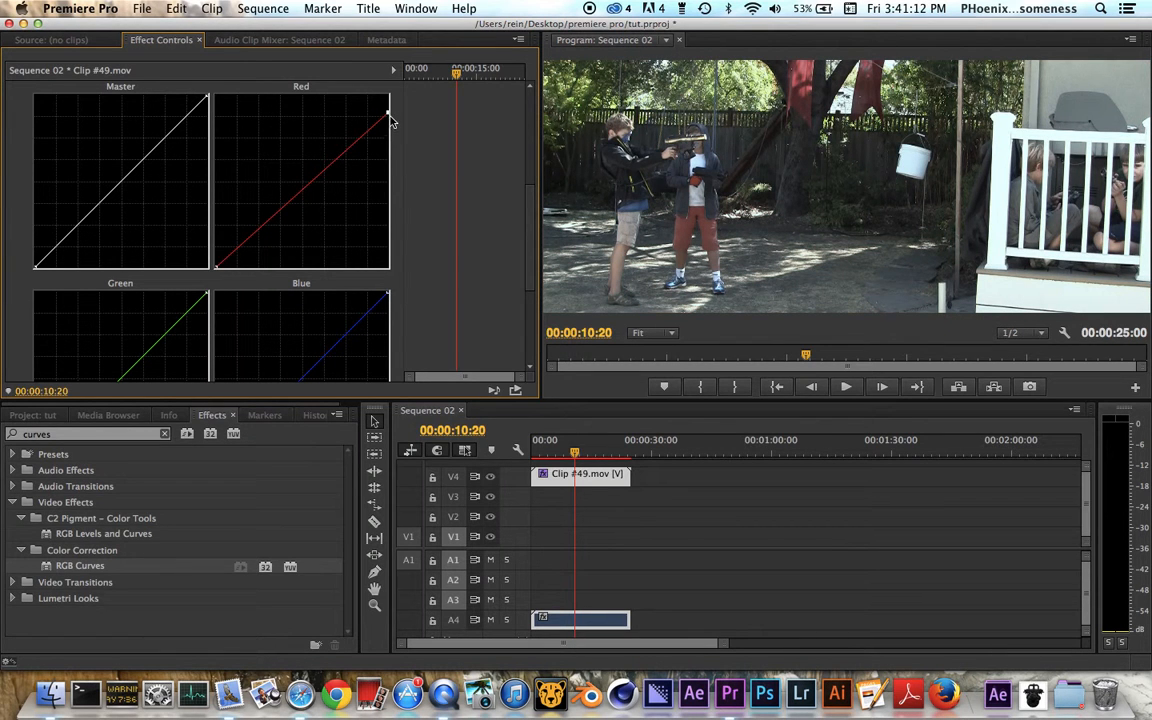
{"action": "left_click_drag", "start_coordinate": [387, 112], "coordinate": [391, 106]}
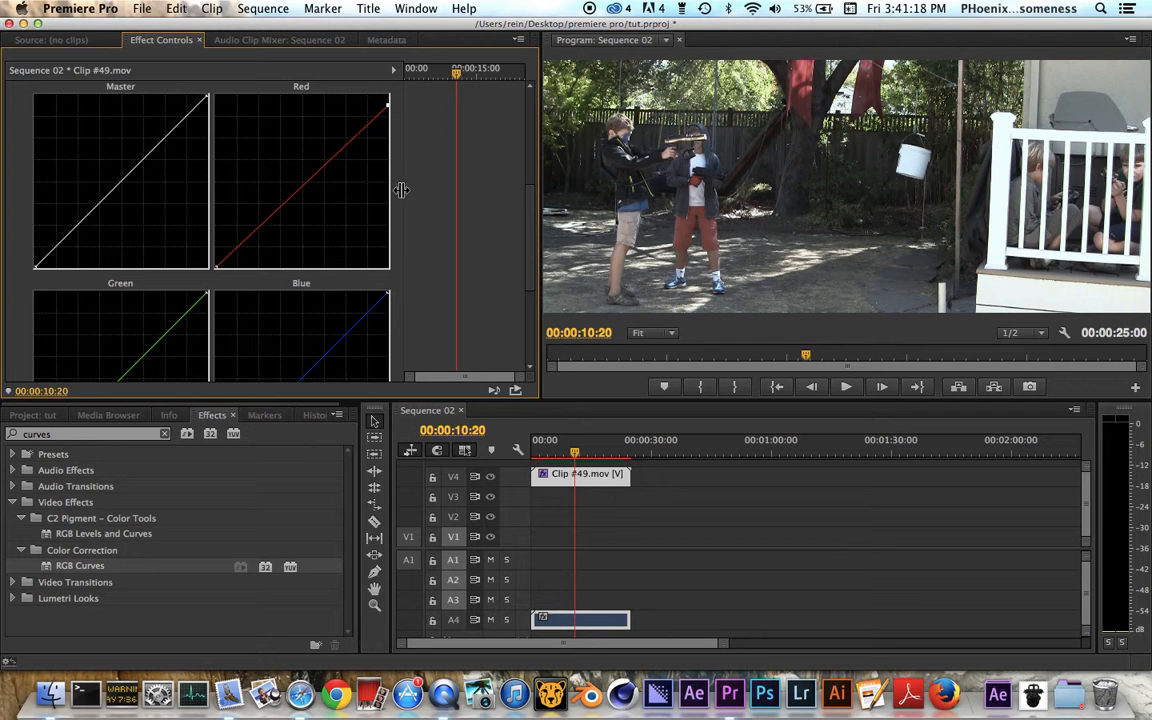
Step: Try raising the Blue curve's black point slightly and return it to its corner
{"action": "scroll", "coordinate": [330, 212], "scroll_direction": "down", "scroll_amount": 5}
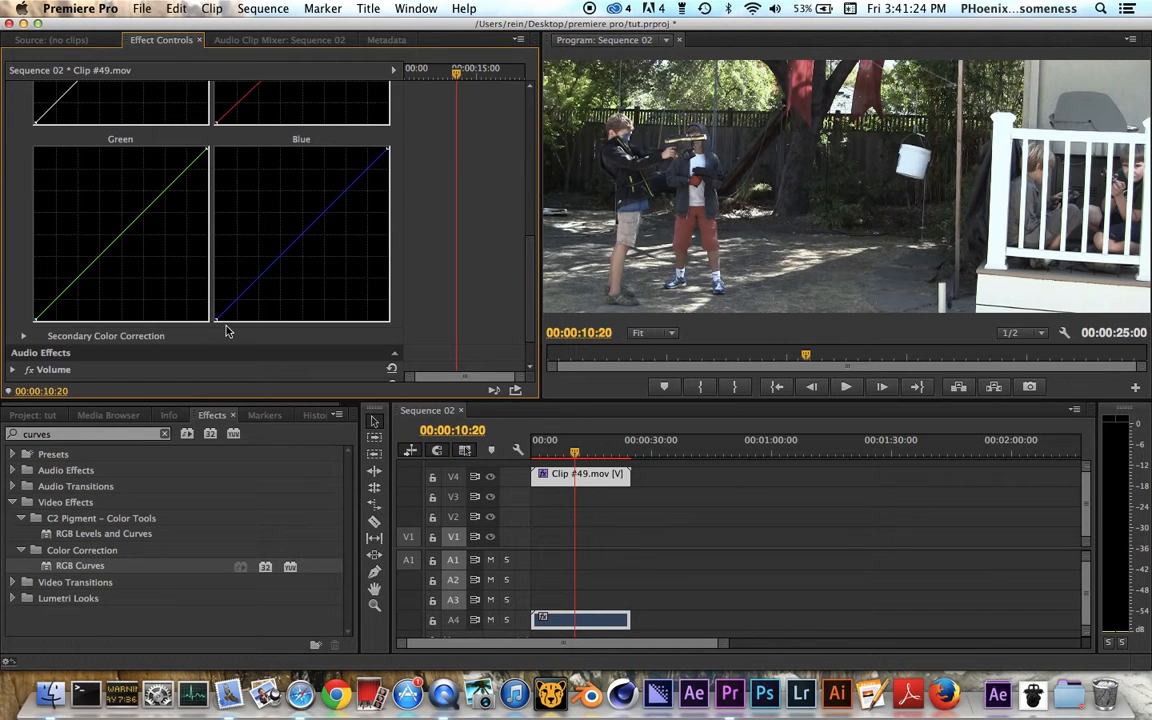
{"action": "left_click_drag", "start_coordinate": [214, 321], "coordinate": [208, 311]}
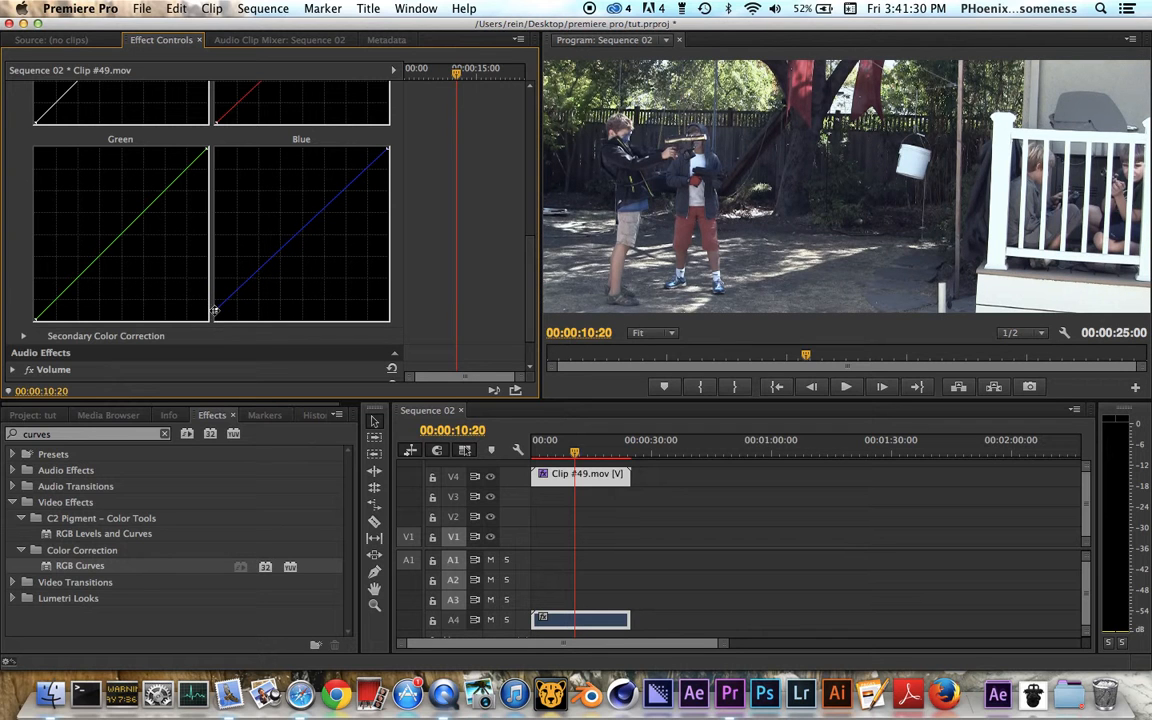
{"action": "left_click_drag", "start_coordinate": [212, 312], "coordinate": [214, 320]}
Step: Try shifting the Master curve's white point inward along the upper edge and restore it to its corner
{"action": "scroll", "coordinate": [212, 184], "scroll_direction": "up", "scroll_amount": 5}
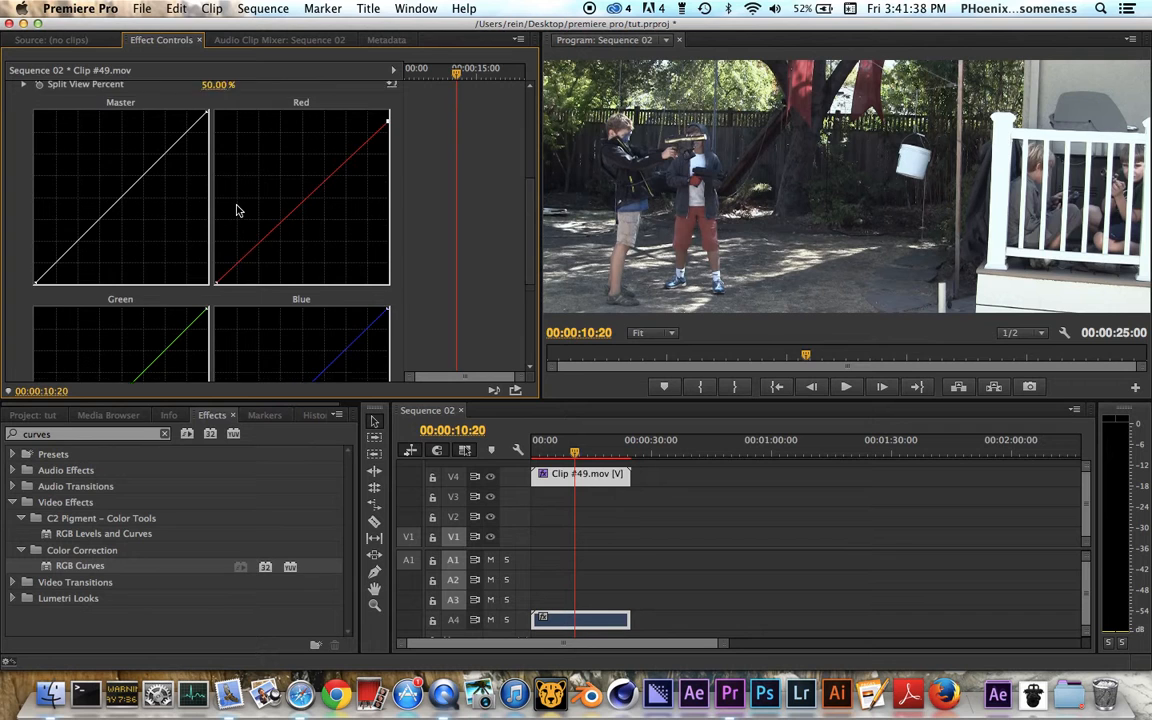
{"action": "scroll", "coordinate": [237, 210], "scroll_direction": "up", "scroll_amount": 2}
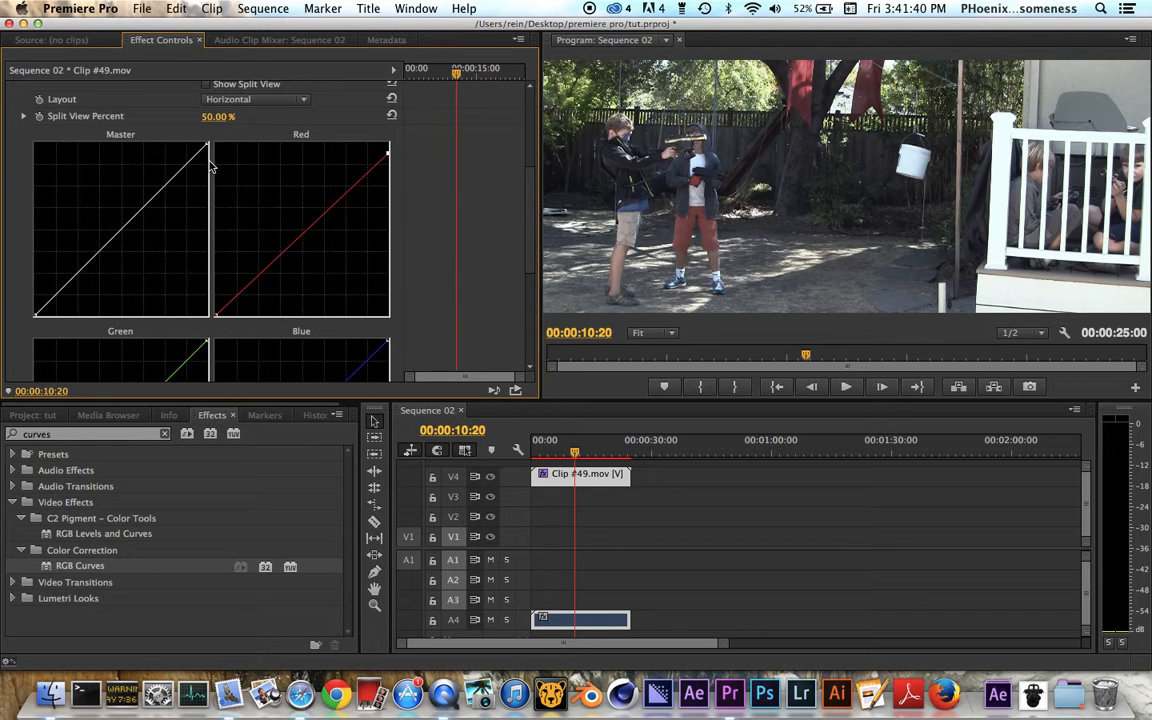
{"action": "left_click_drag", "start_coordinate": [187, 130], "coordinate": [194, 141]}
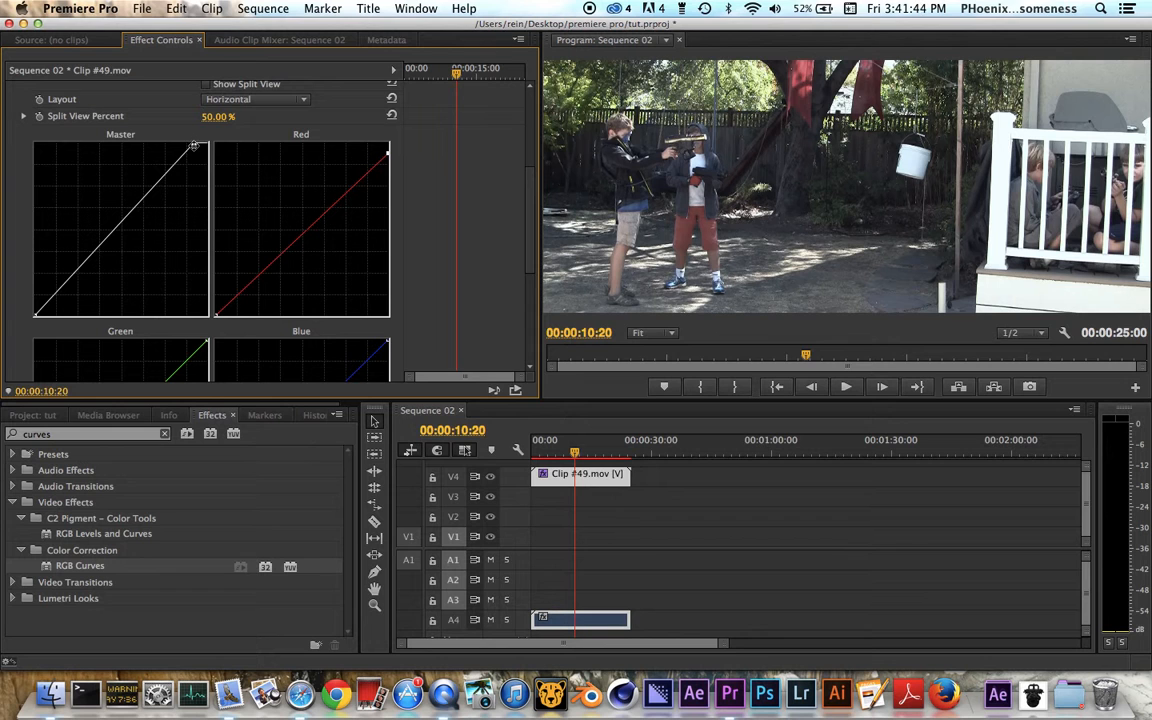
{"action": "left_click_drag", "start_coordinate": [194, 141], "coordinate": [208, 142]}
Step: Shift the Master curve's black and white points slightly inward along the graph edges and add a point at the midtones
{"action": "left_click_drag", "start_coordinate": [33, 313], "coordinate": [26, 299]}
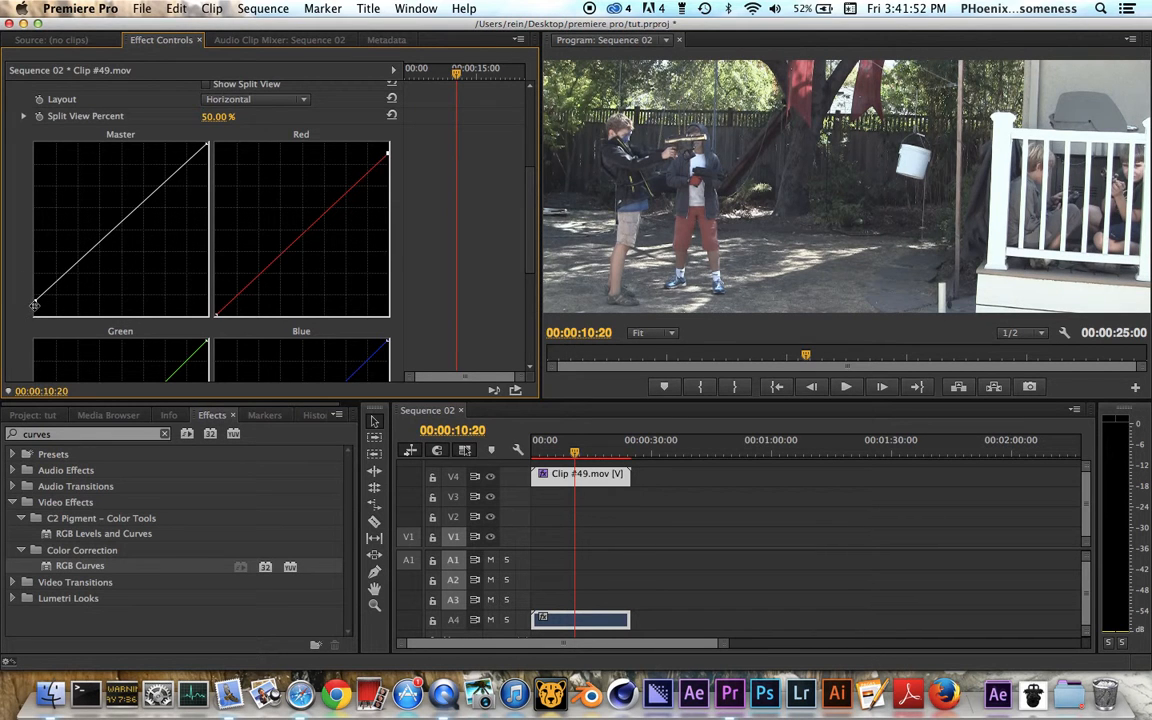
{"action": "left_click_drag", "start_coordinate": [33, 304], "coordinate": [48, 316]}
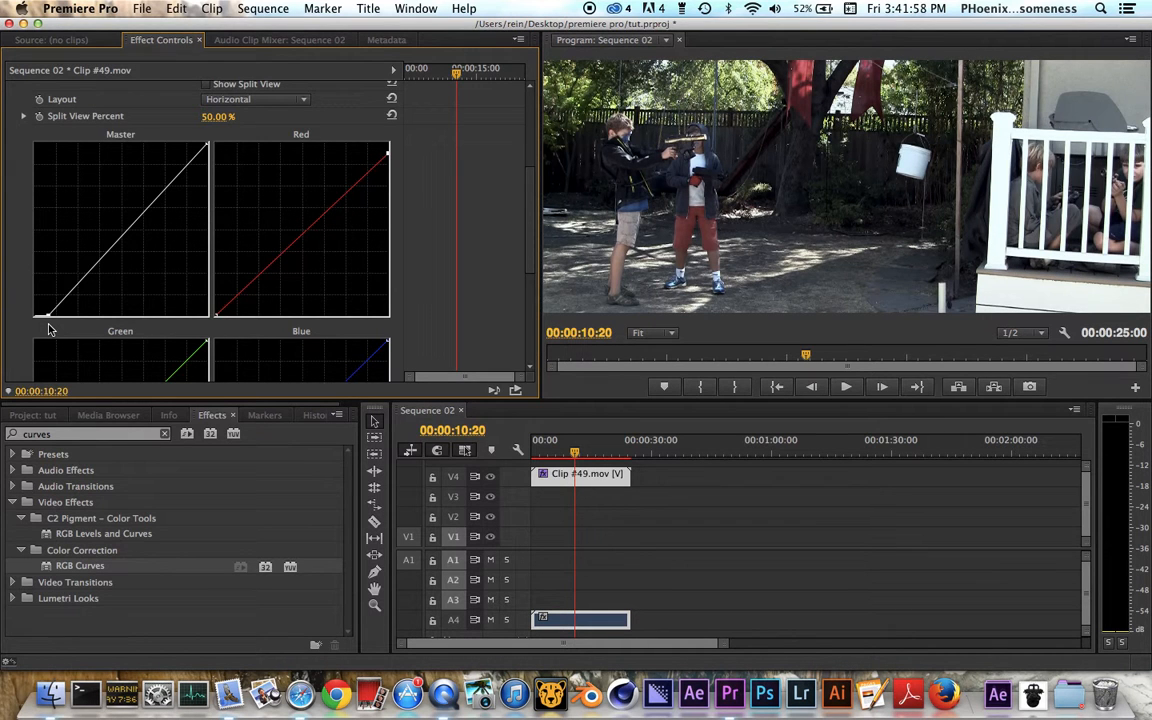
{"action": "mouse_move", "coordinate": [46, 314]}
{"action": "left_mouse_down"}
{"action": "mouse_move", "coordinate": [66, 322]}
{"action": "mouse_move", "coordinate": [54, 313]}
{"action": "left_mouse_up"}
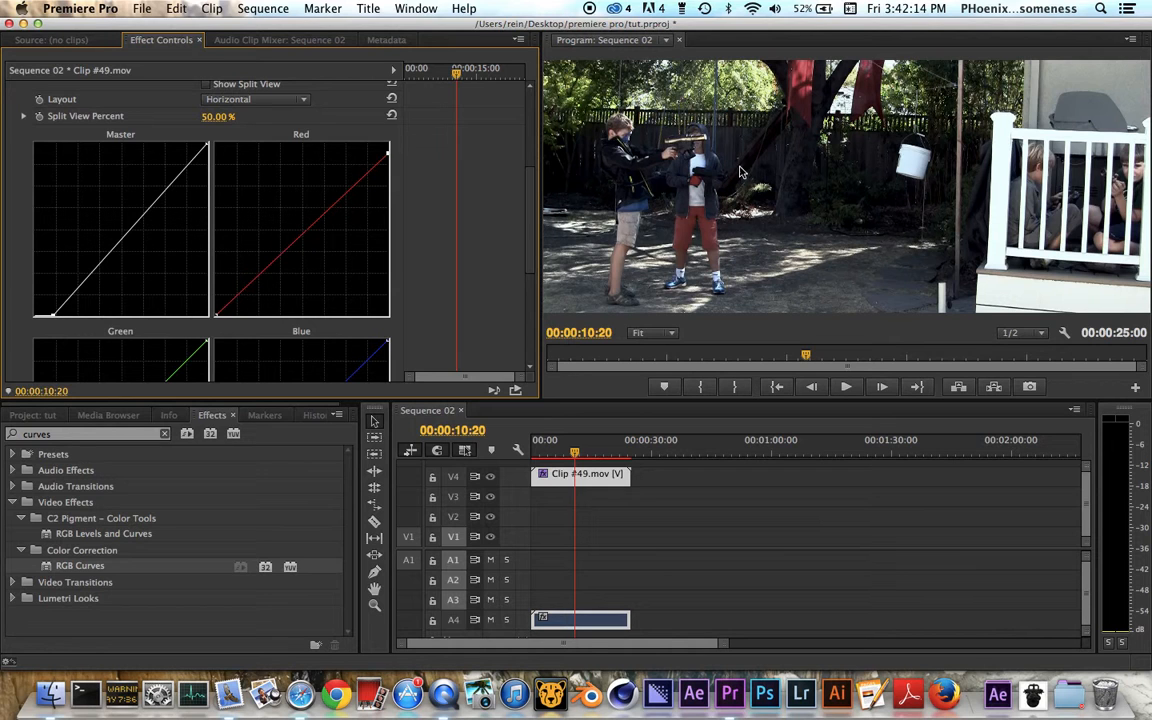
{"action": "left_click_drag", "start_coordinate": [55, 316], "coordinate": [48, 323]}
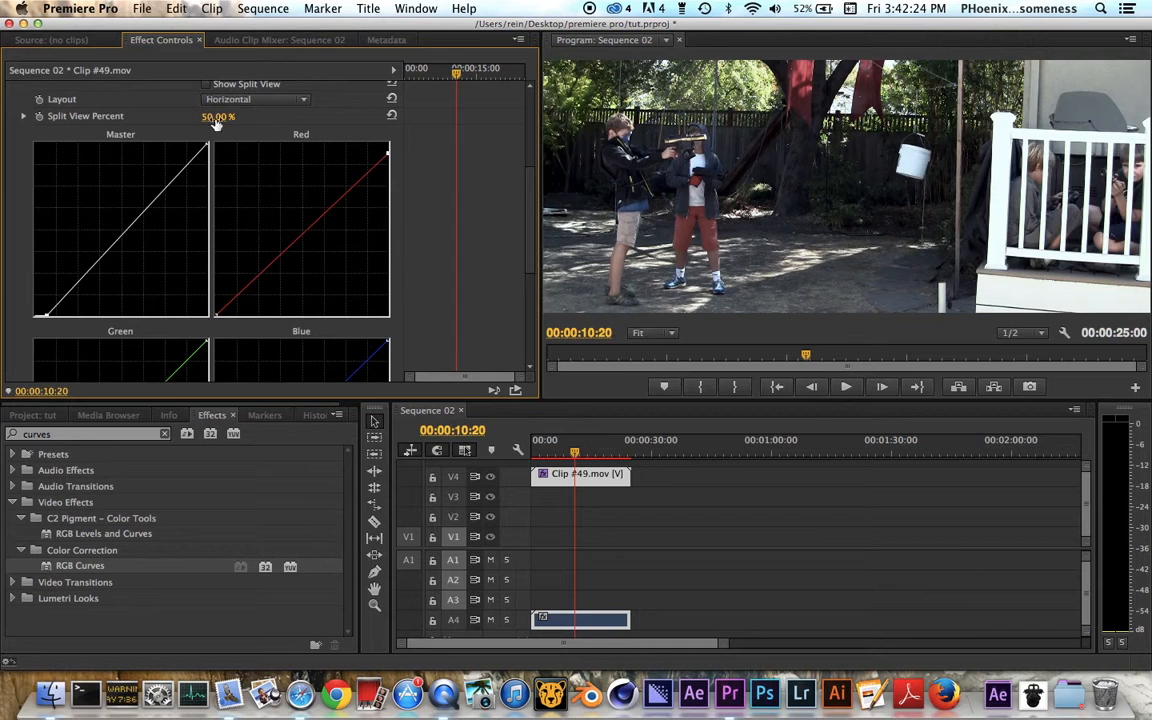
{"action": "left_click_drag", "start_coordinate": [207, 147], "coordinate": [197, 139]}
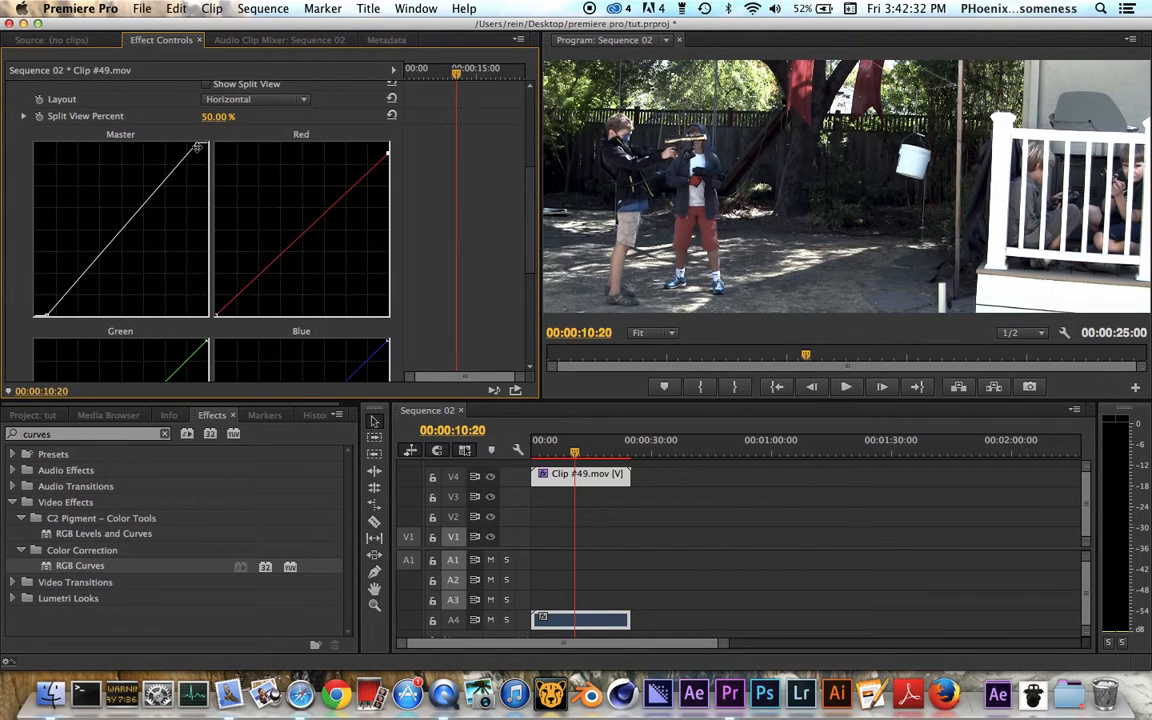
{"action": "left_click", "coordinate": [122, 228]}
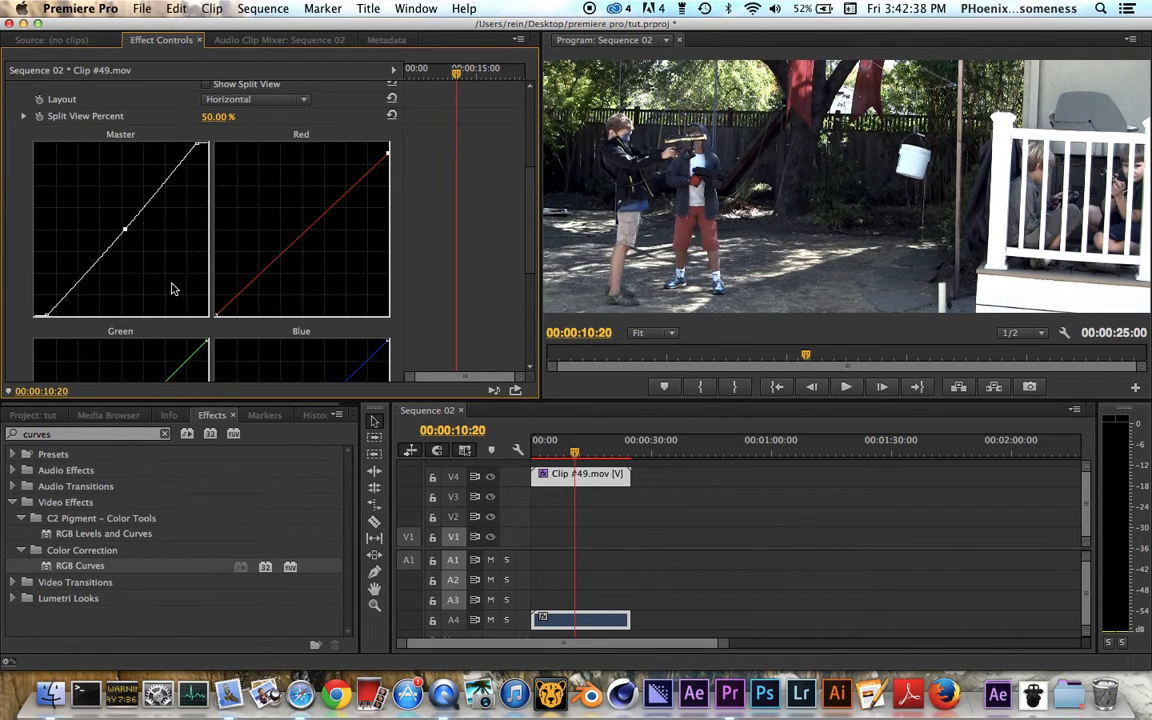
Step: Nudge the Green curve's midtones slightly downward and compare the clip with RGB Curves disabled and enabled
{"action": "scroll", "coordinate": [172, 288], "scroll_direction": "down", "scroll_amount": 5}
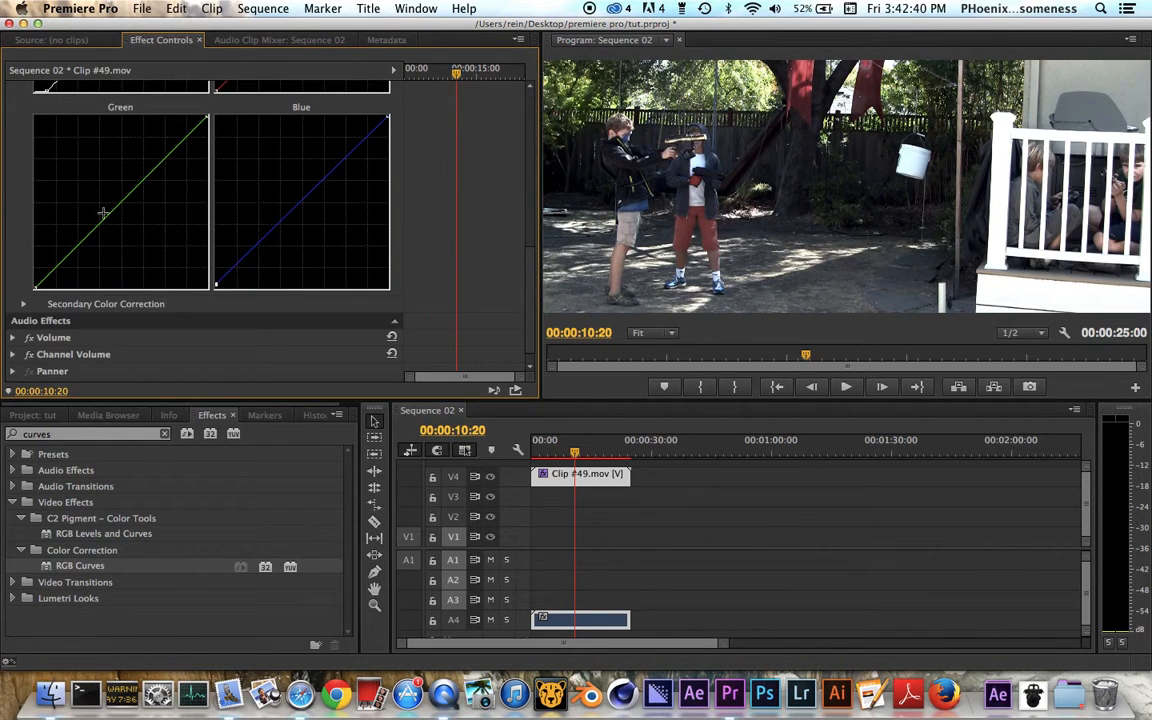
{"action": "left_click_drag", "start_coordinate": [119, 203], "coordinate": [124, 205]}
{"action": "scroll", "coordinate": [200, 264], "scroll_direction": "up", "scroll_amount": 4}
{"action": "scroll", "coordinate": [204, 262], "scroll_direction": "up", "scroll_amount": 5}
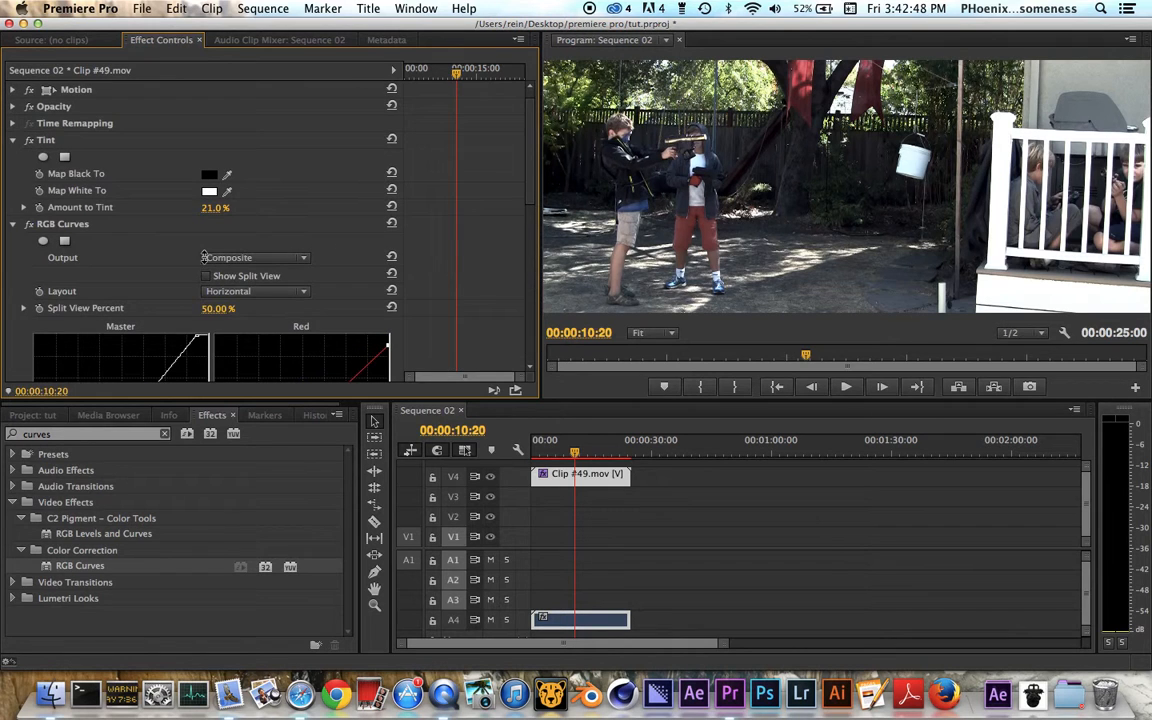
{"action": "left_click", "coordinate": [29, 224]}
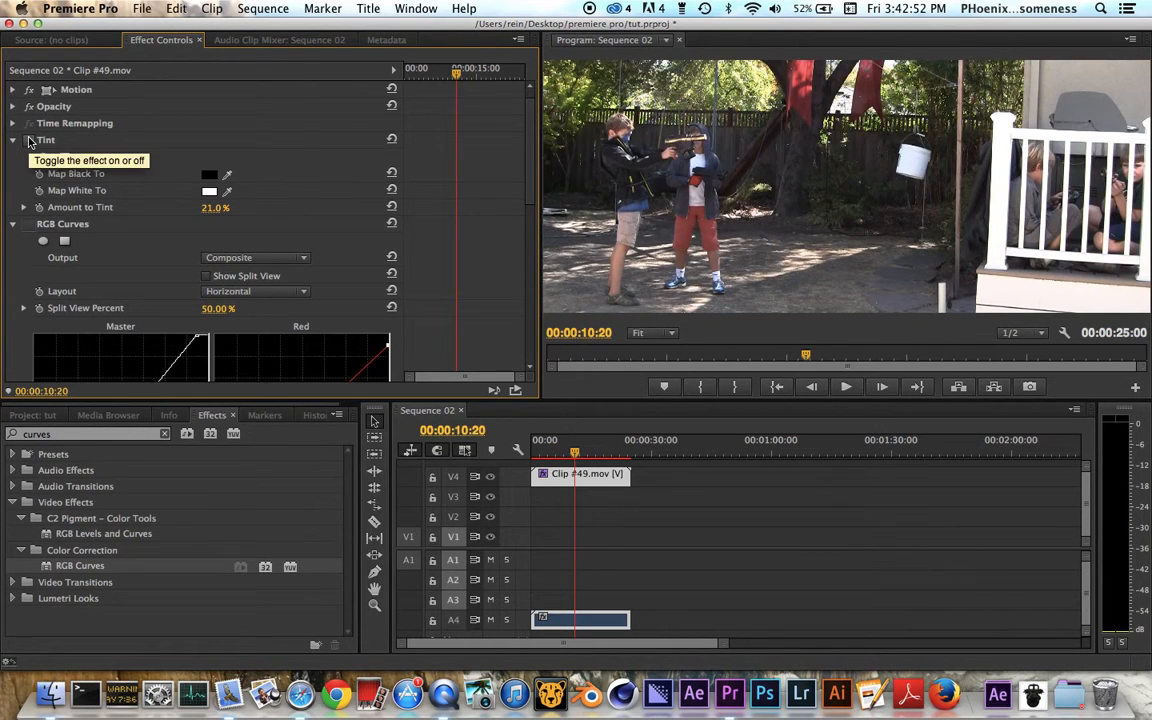
{"action": "left_click", "coordinate": [29, 224]}
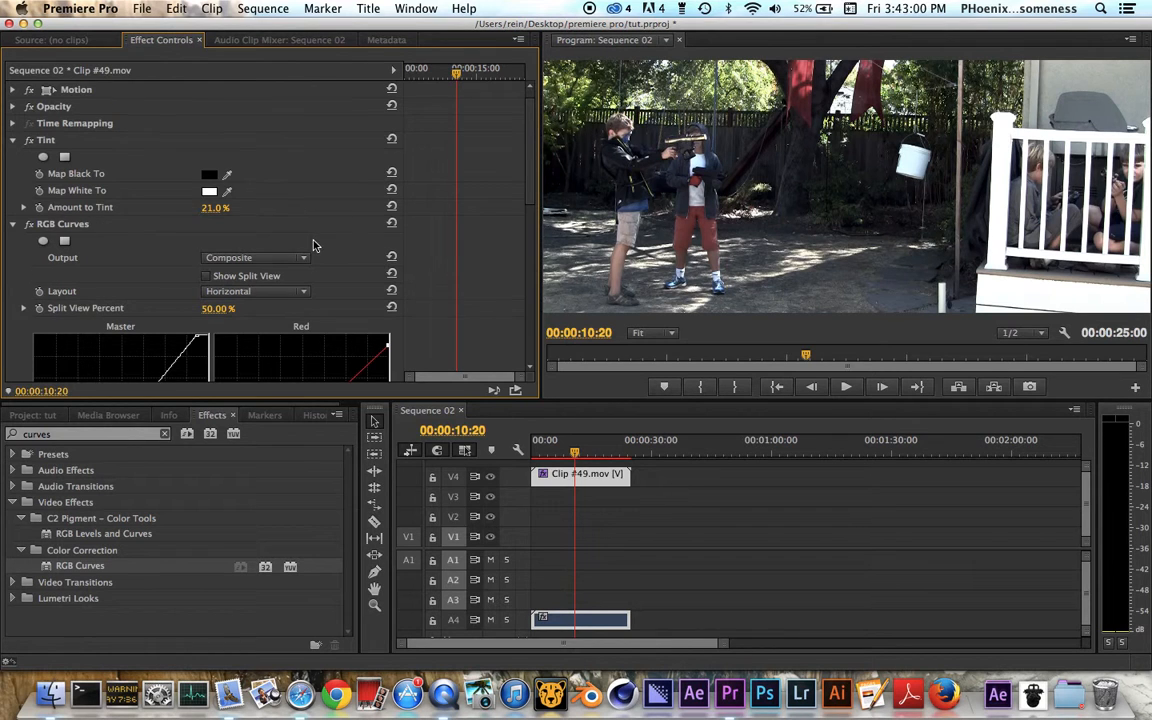
Step: Delete the Tint and RGB Curves effects from Clip #49.mov
{"action": "scroll", "coordinate": [314, 245], "scroll_direction": "down", "scroll_amount": 5}
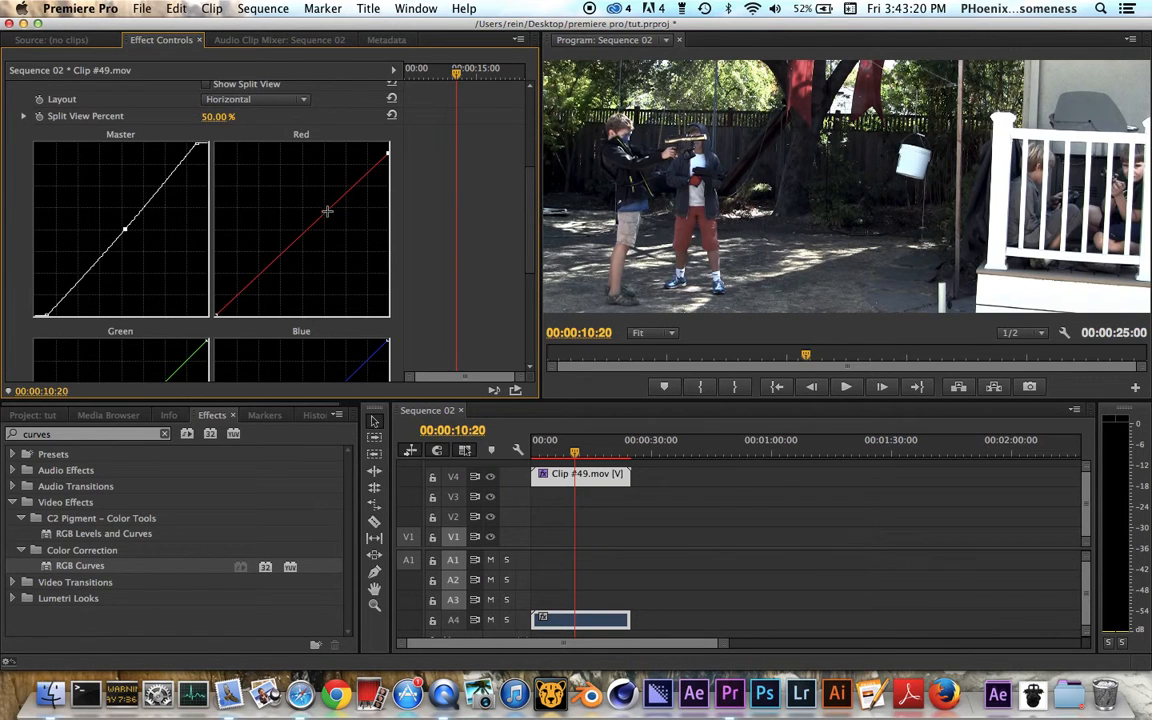
{"action": "scroll", "coordinate": [333, 217], "scroll_direction": "up", "scroll_amount": 5}
{"action": "scroll", "coordinate": [333, 217], "scroll_direction": "down", "scroll_amount": 2}
{"action": "scroll", "coordinate": [333, 217], "scroll_direction": "up", "scroll_amount": 2}
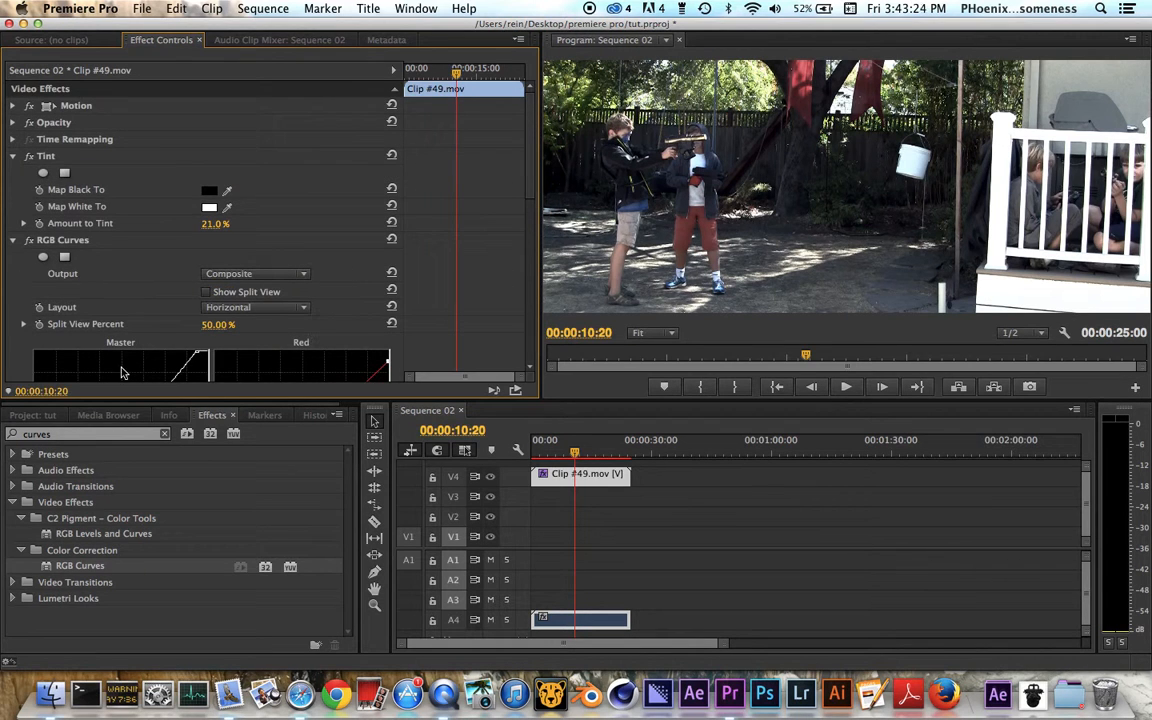
{"action": "left_click", "coordinate": [68, 160]}
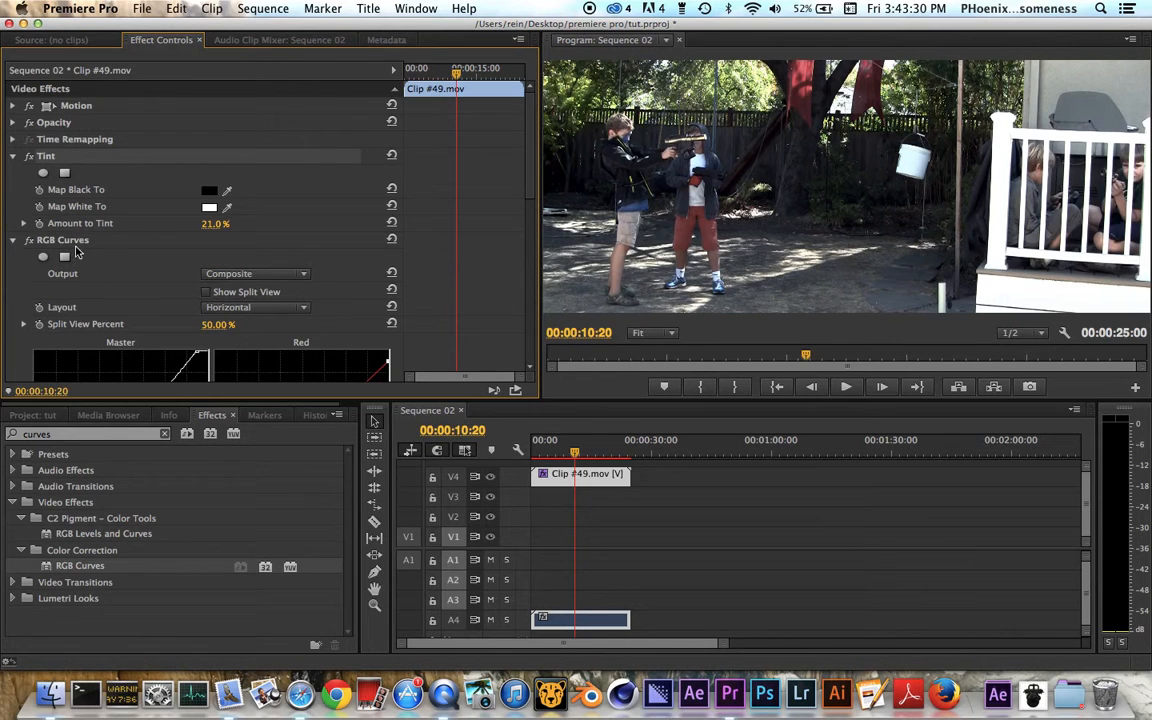
{"action": "key", "text": "Delete"}
{"action": "left_click", "coordinate": [76, 160]}
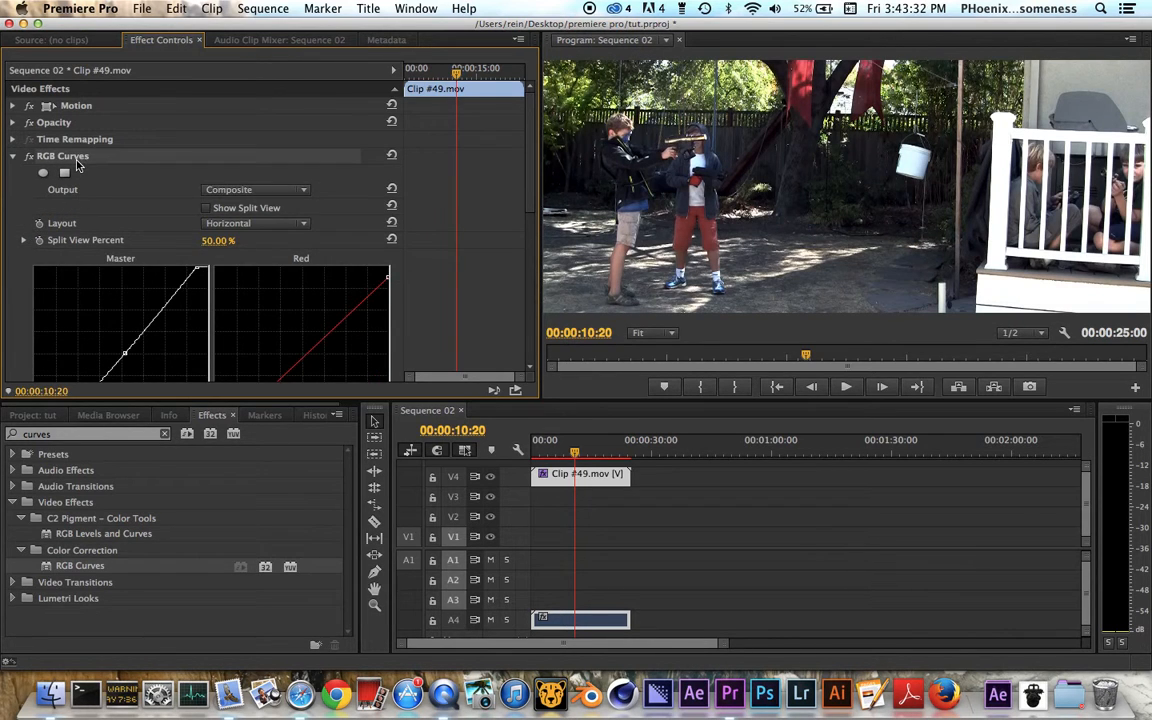
{"action": "key", "text": "Delete"}
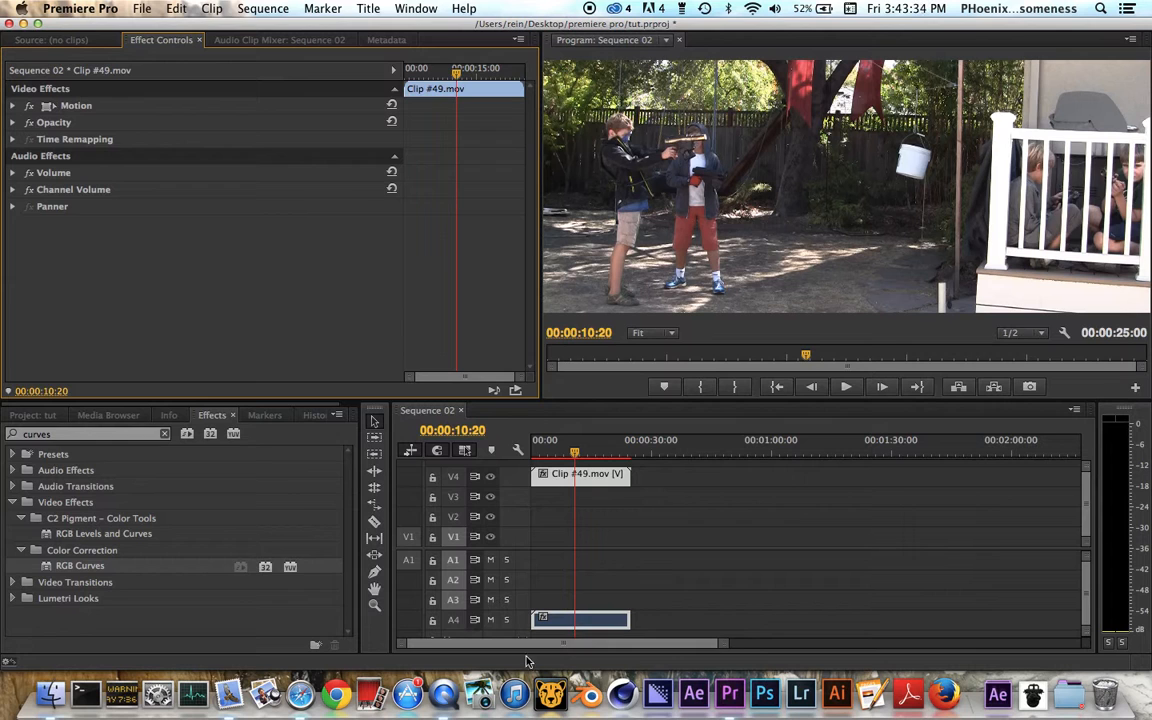
Step: Apply a new default RGB Curves effect to Clip #49.mov
{"action": "left_click", "coordinate": [62, 435]}
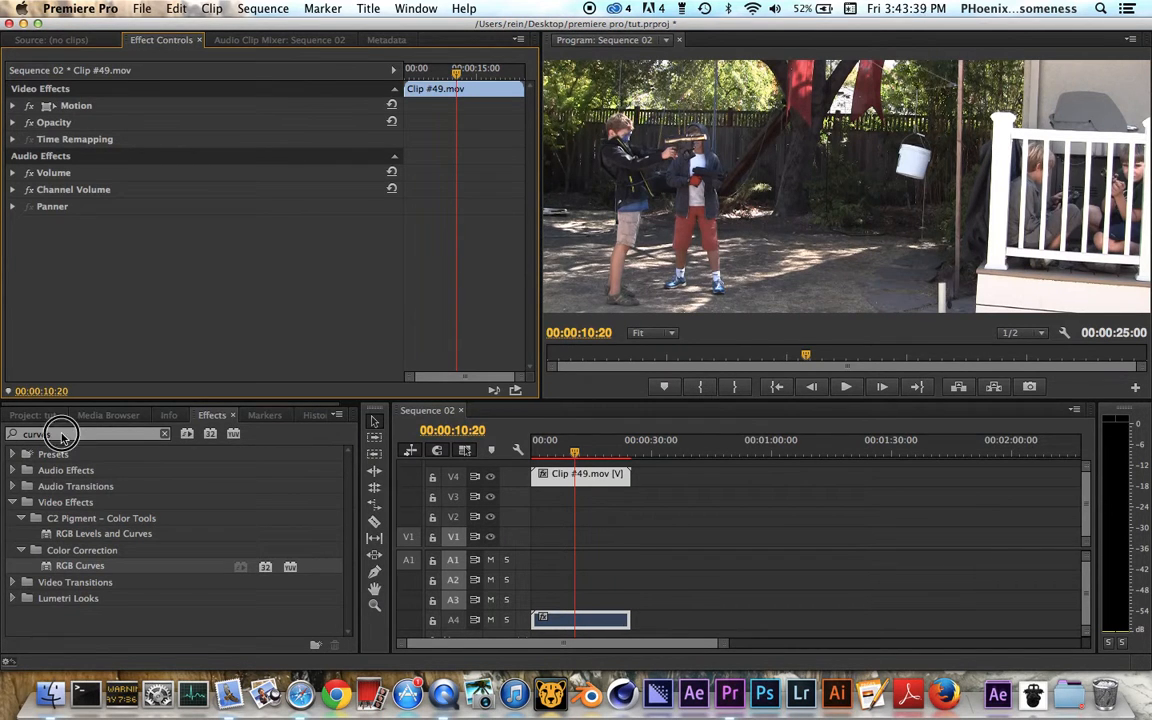
{"action": "double_click", "coordinate": [80, 566]}
{"action": "scroll", "coordinate": [141, 211], "scroll_direction": "down", "scroll_amount": 5}
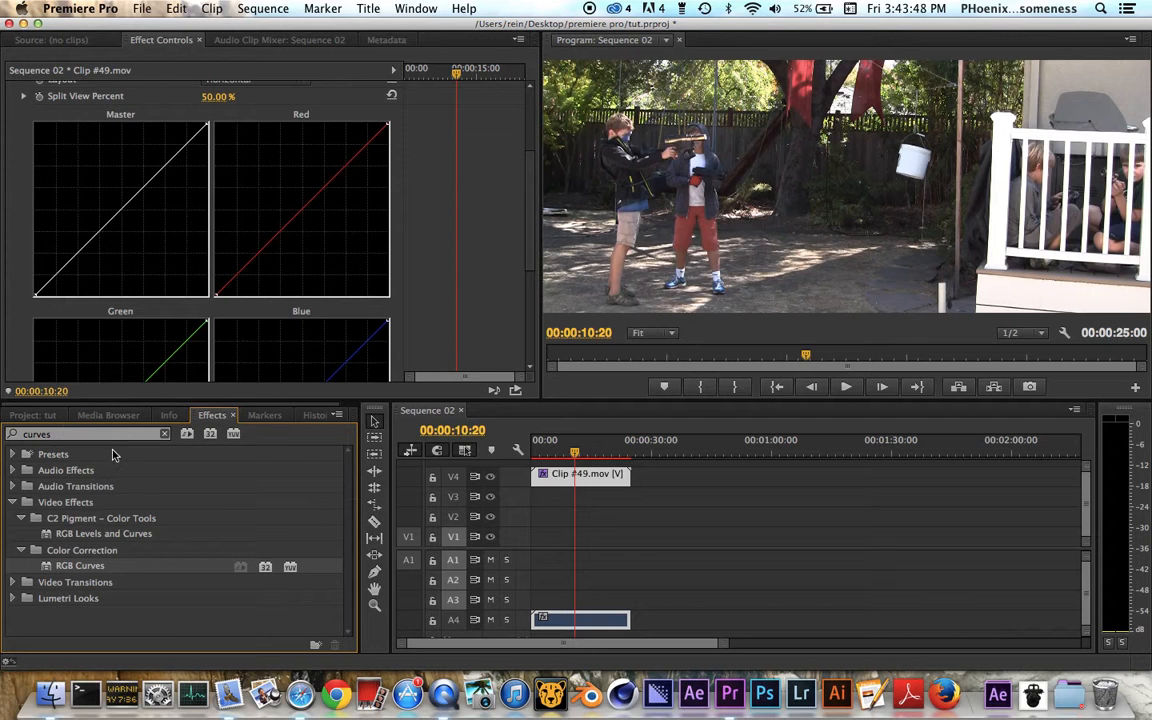
Step: Search the effects for "saturation" and apply the Overall Saturation 1.2 Lumetri look twice to Clip #49.mov
{"action": "left_click_drag", "start_coordinate": [57, 433], "coordinate": [5, 431]}
{"action": "type", "text": "satur"}
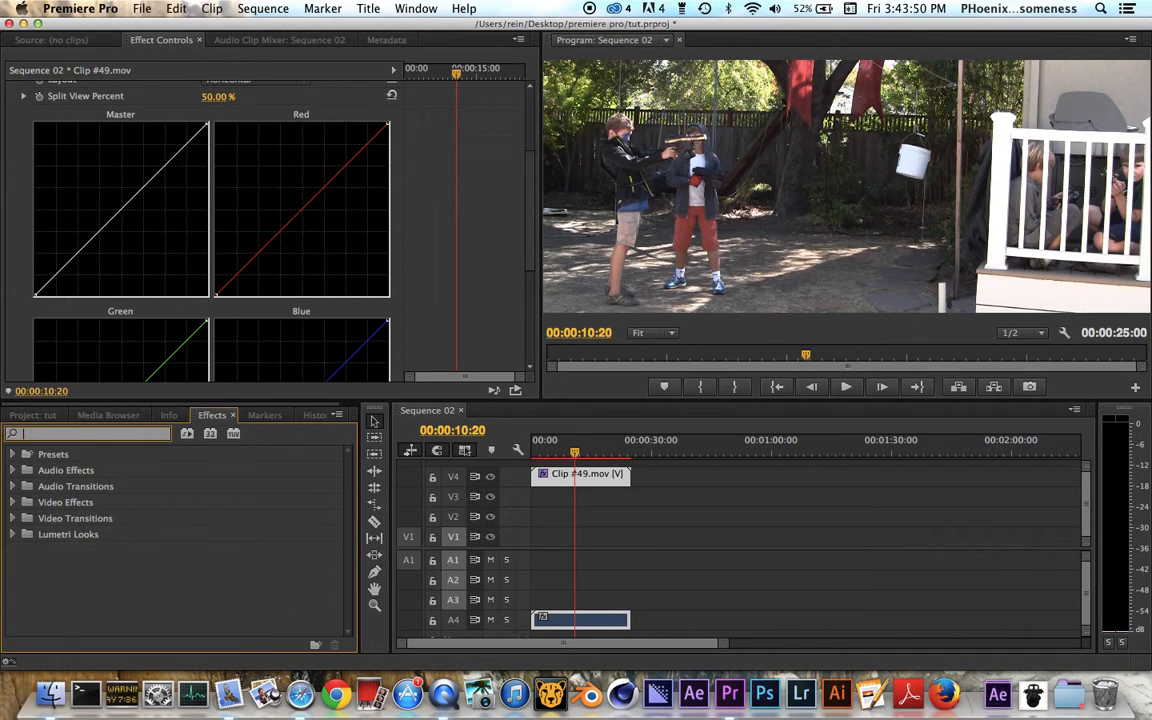
{"action": "type", "text": "ation"}
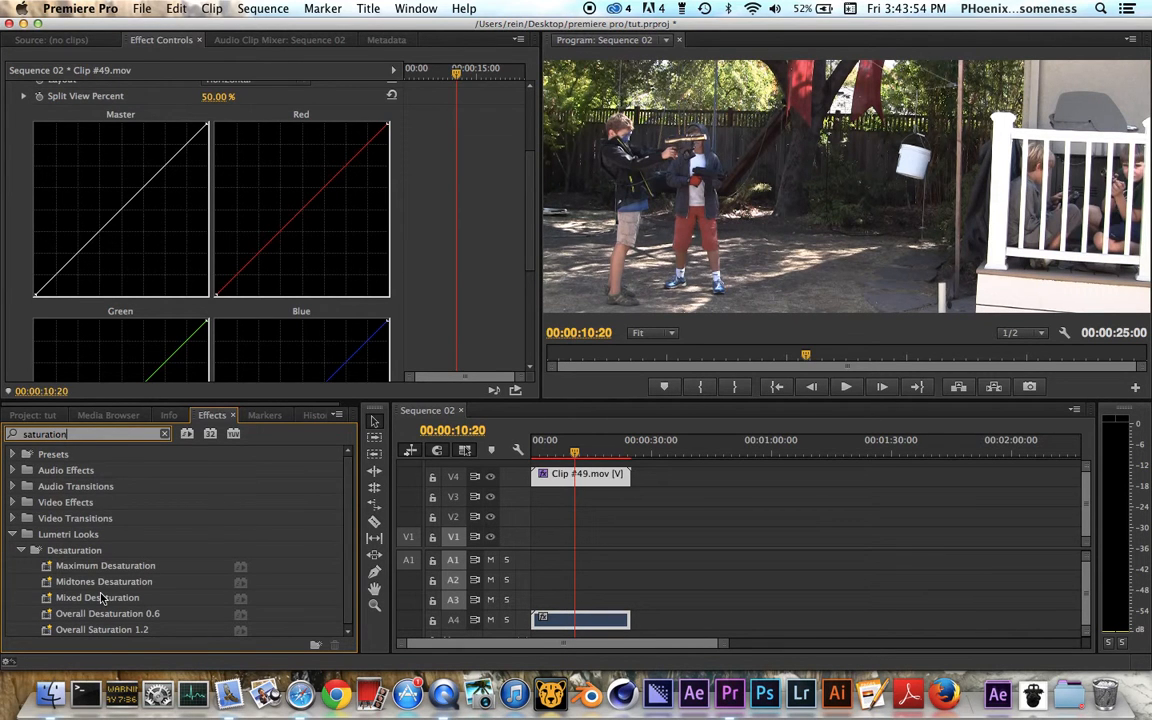
{"action": "scroll", "coordinate": [101, 600], "scroll_direction": "down", "scroll_amount": 1}
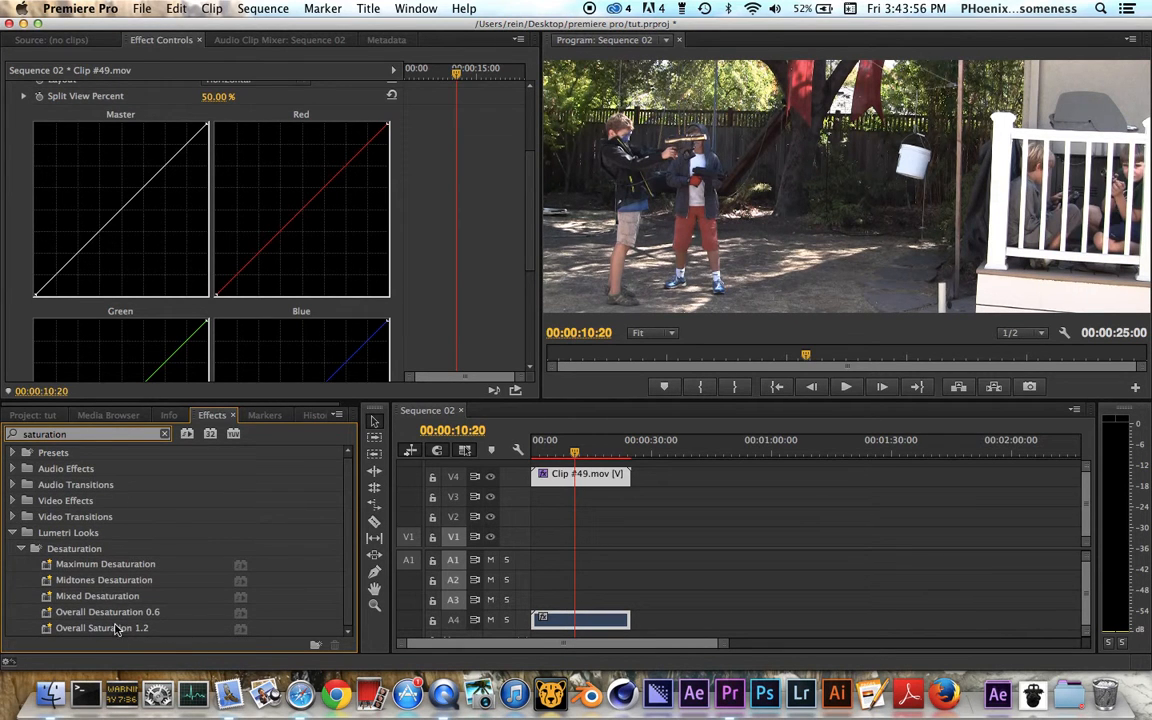
{"action": "mouse_move", "coordinate": [124, 588]}
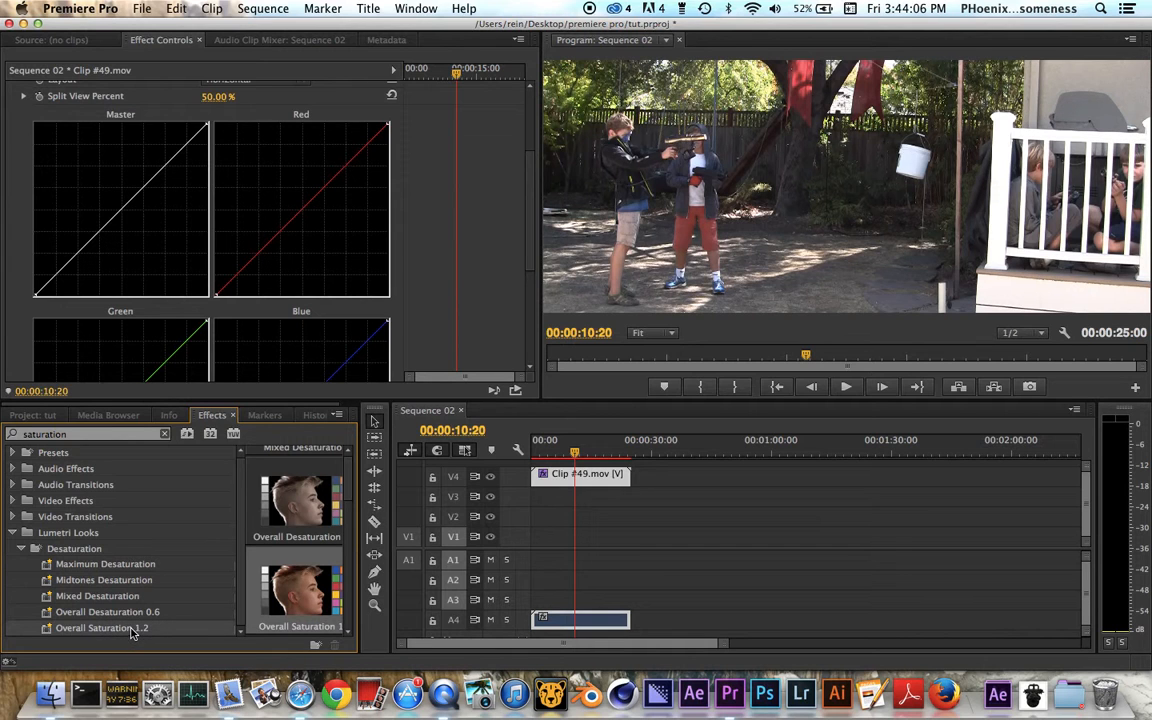
Step: Collapse the Lumetri Looks folder and clear the effects search
{"action": "scroll", "coordinate": [293, 550], "scroll_direction": "up", "scroll_amount": 5}
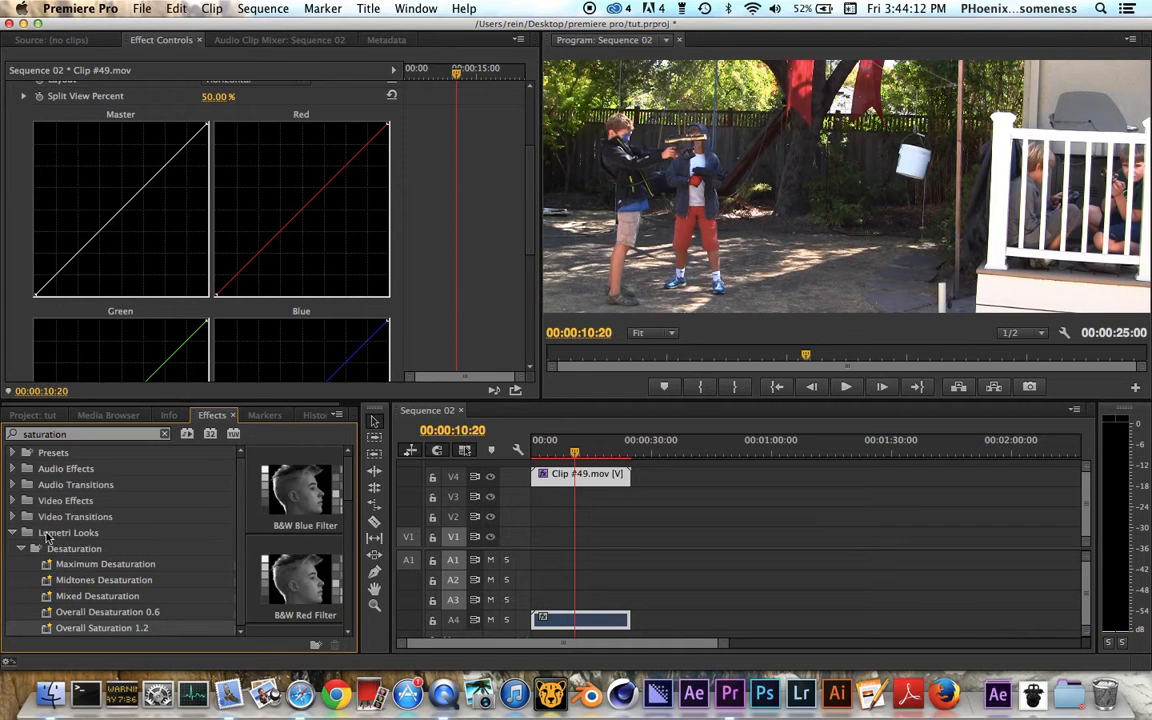
{"action": "left_click", "coordinate": [15, 536]}
{"action": "left_click", "coordinate": [84, 440]}
{"action": "key", "text": "super+a"}
{"action": "key", "text": "BackSpace"}
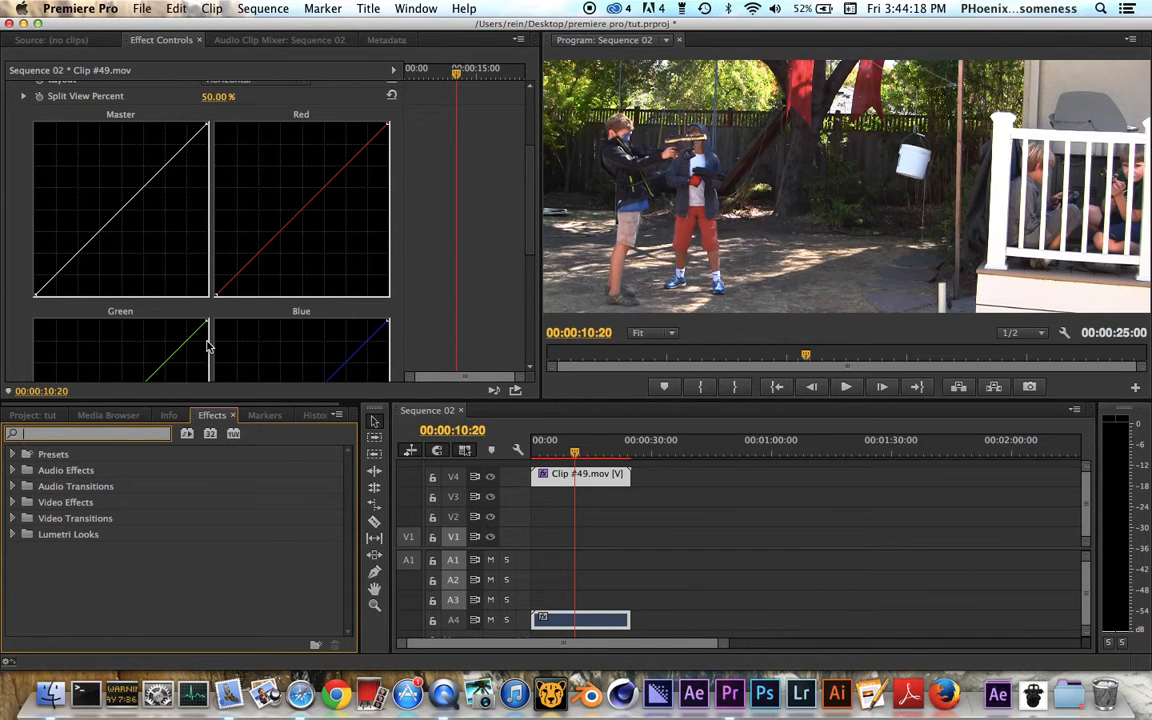
Step: Toggle the two Lumetri (Overall Saturation 1.2) effects to compare the image, and delete the first one
{"action": "scroll", "coordinate": [207, 346], "scroll_direction": "up", "scroll_amount": 5}
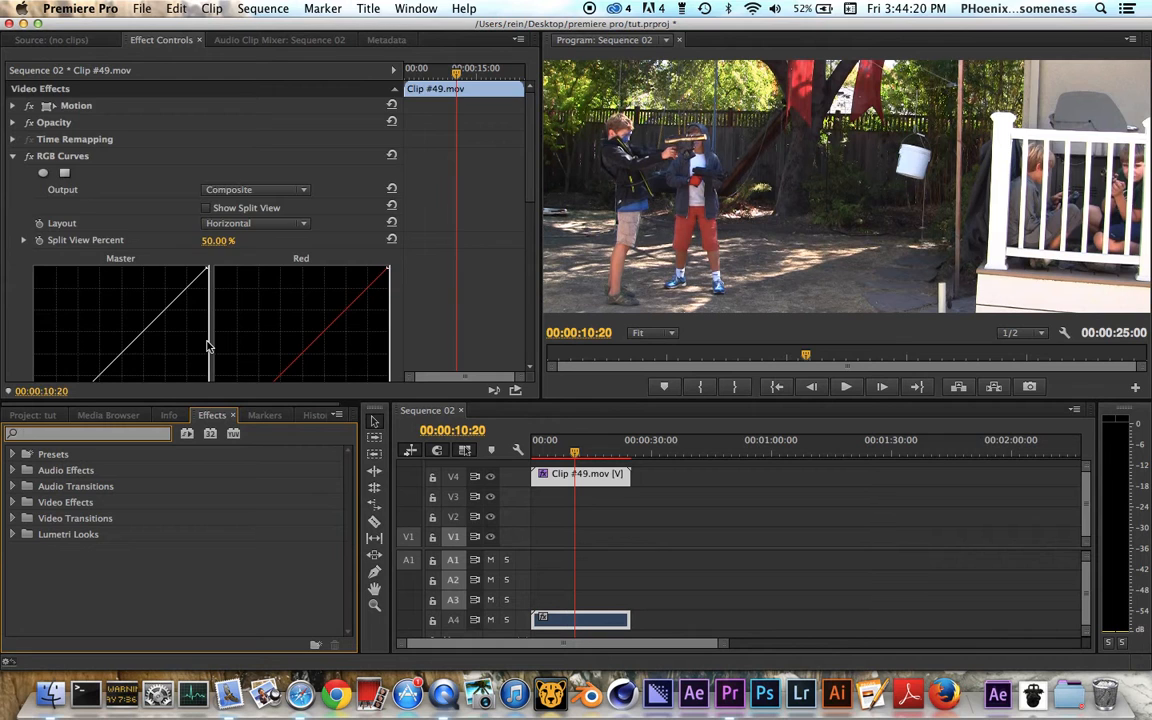
{"action": "scroll", "coordinate": [207, 346], "scroll_direction": "down", "scroll_amount": 5}
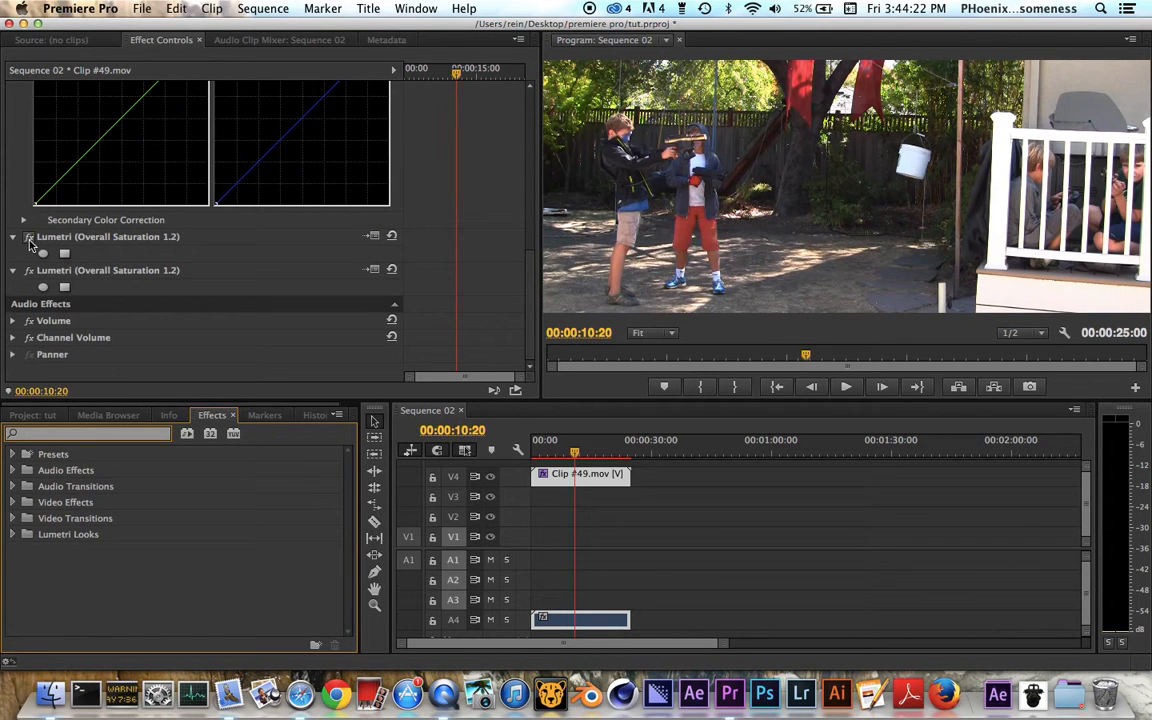
{"action": "left_click", "coordinate": [30, 238]}
{"action": "left_click", "coordinate": [30, 238]}
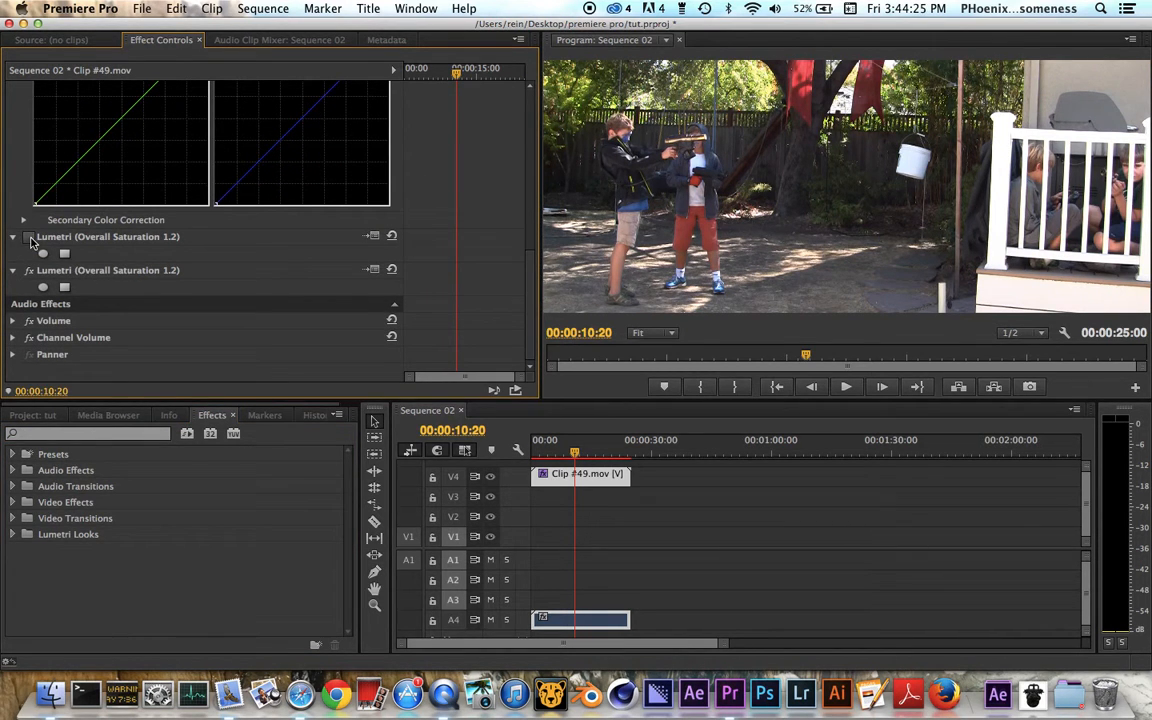
{"action": "left_click", "coordinate": [30, 271]}
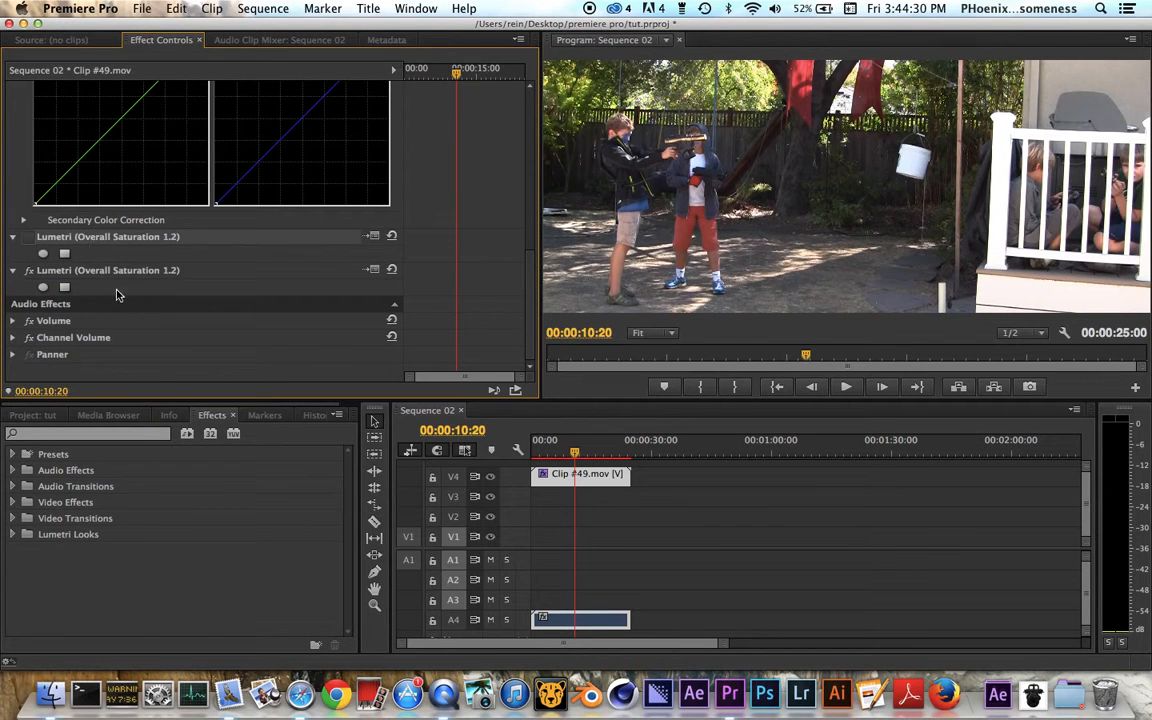
{"action": "key", "text": "Delete"}
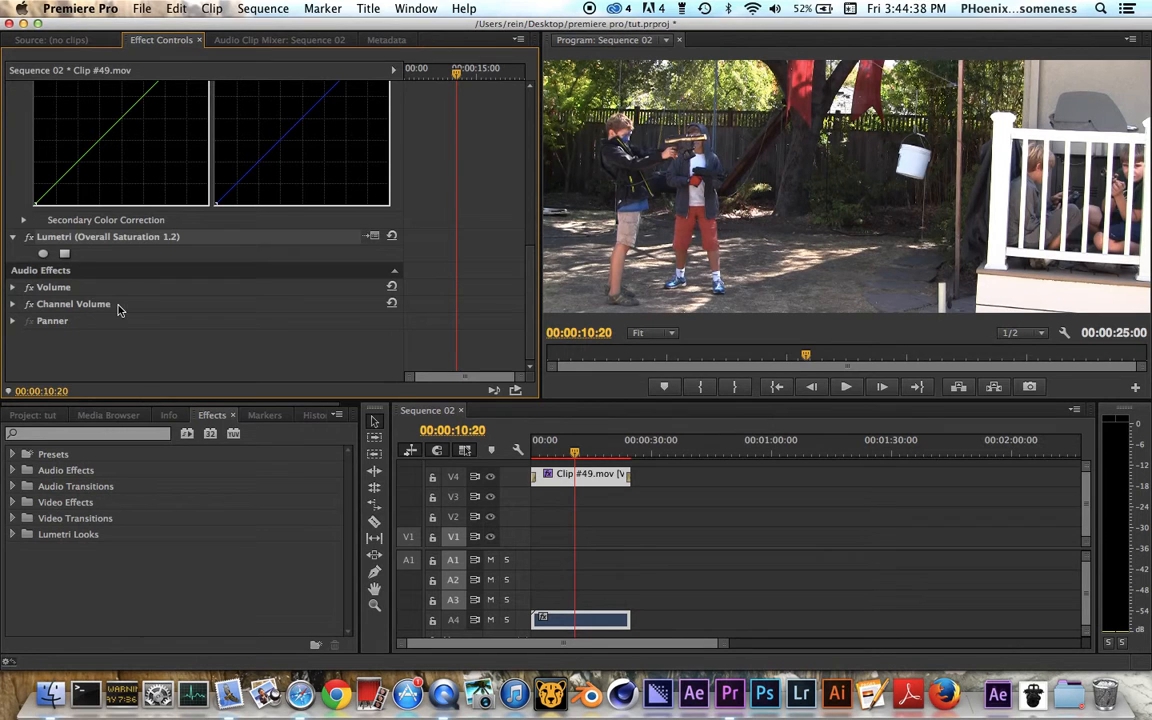
Step: Lift the midtones of the Red curve slightly and pull its highlight end point inward along the upper edge
{"action": "scroll", "coordinate": [110, 224], "scroll_direction": "up", "scroll_amount": 5}
{"action": "scroll", "coordinate": [110, 224], "scroll_direction": "down", "scroll_amount": 1}
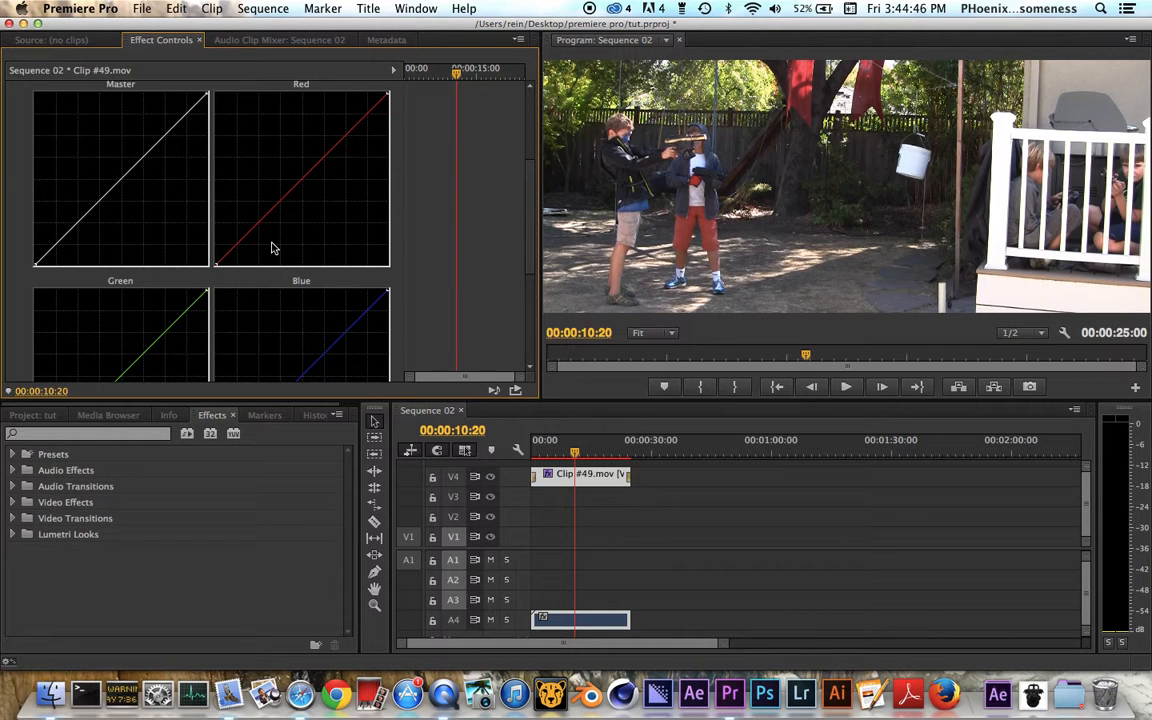
{"action": "scroll", "coordinate": [280, 196], "scroll_direction": "up", "scroll_amount": 3}
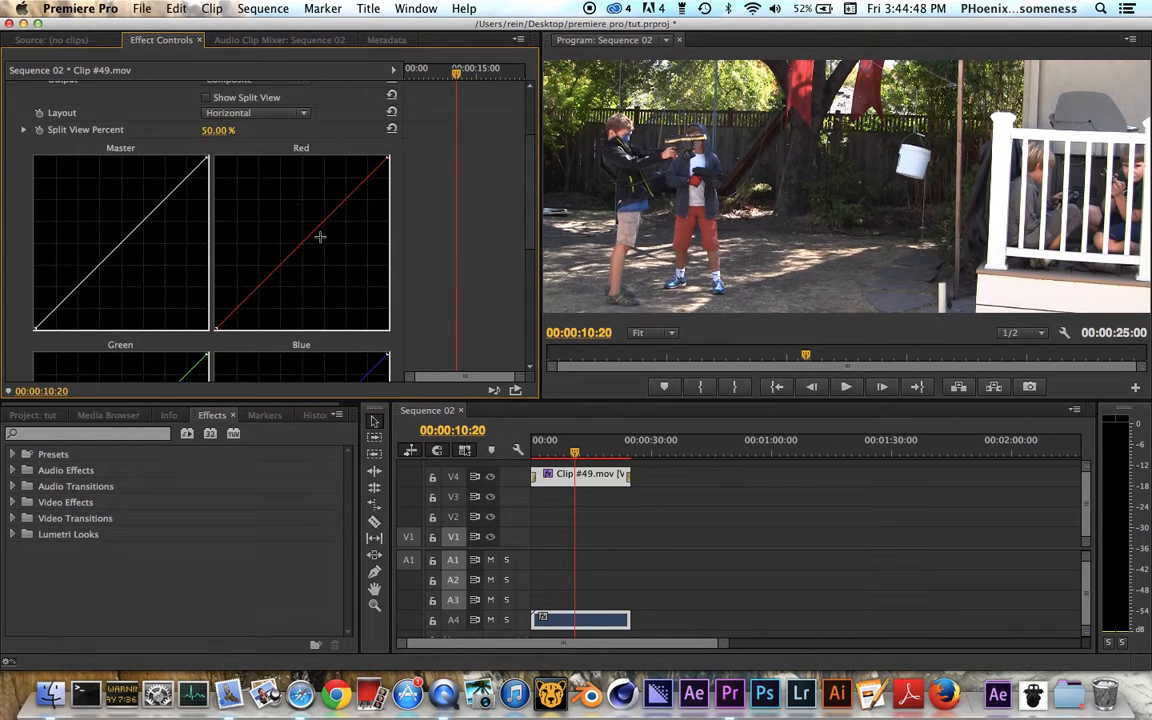
{"action": "left_click_drag", "start_coordinate": [303, 237], "coordinate": [296, 232]}
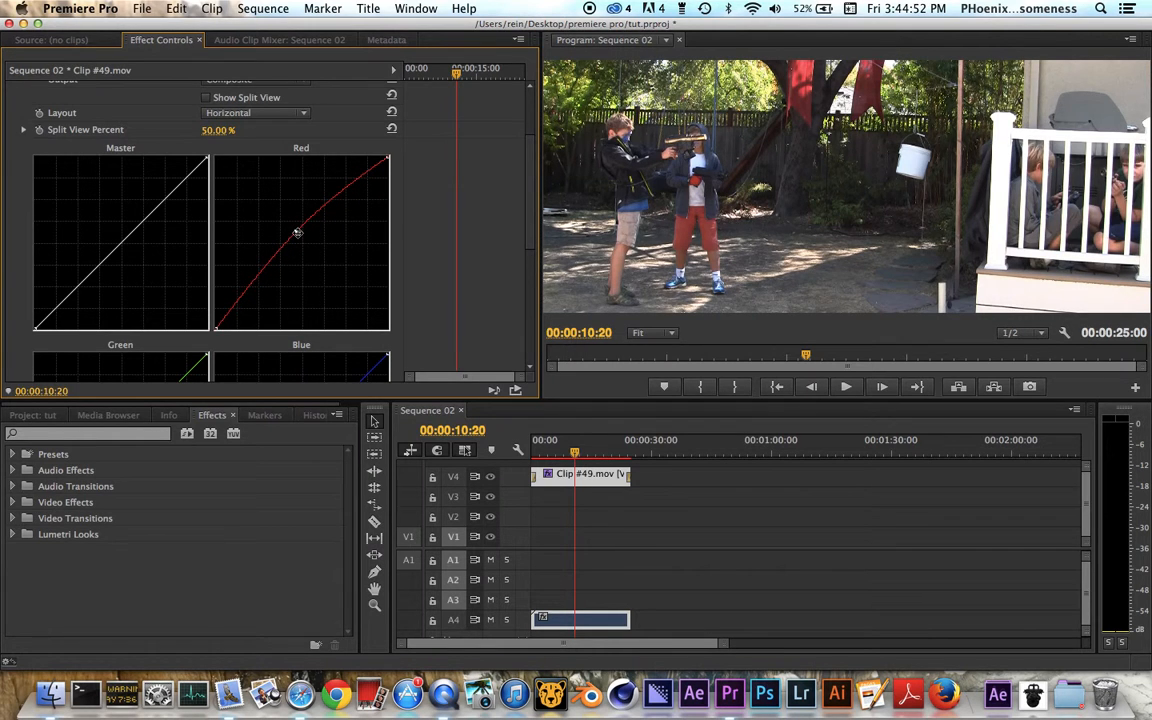
{"action": "left_click_drag", "start_coordinate": [296, 232], "coordinate": [300, 240]}
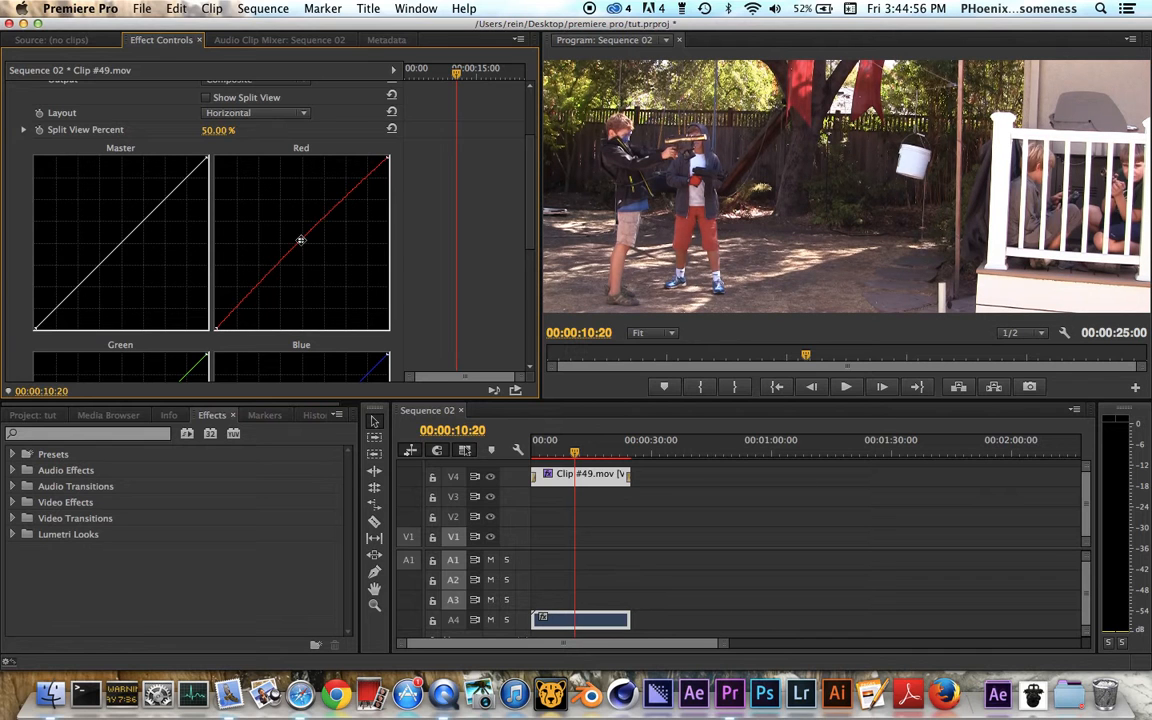
{"action": "left_click_drag", "start_coordinate": [389, 158], "coordinate": [381, 157]}
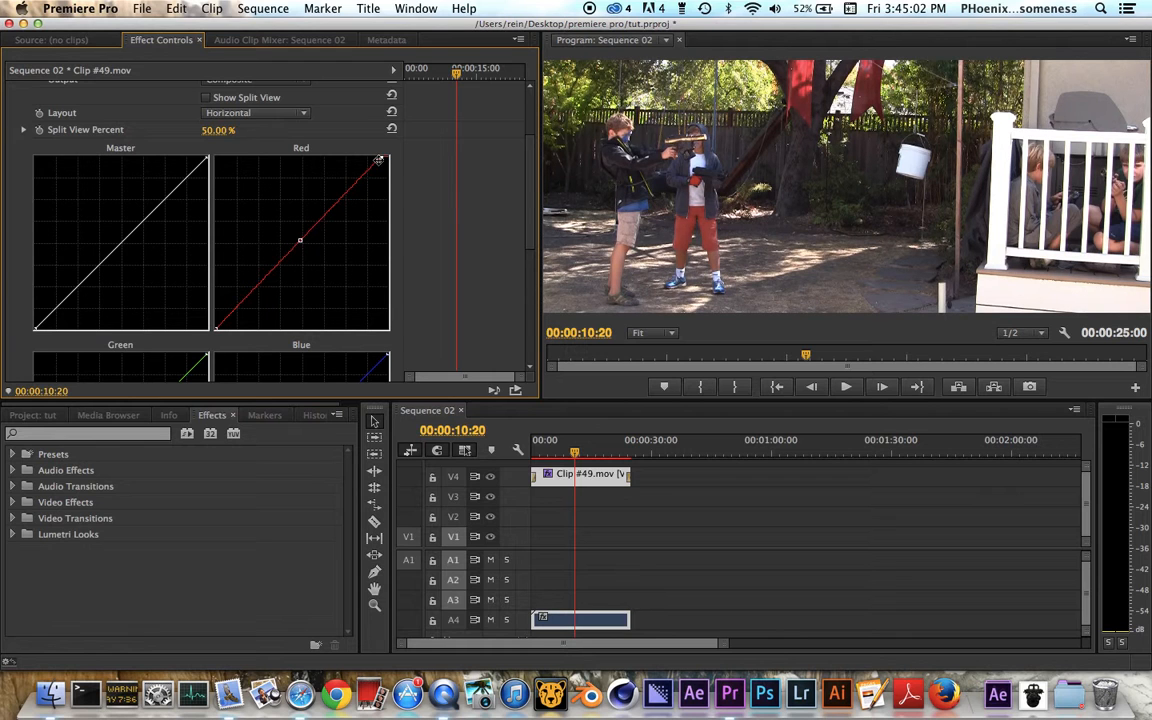
{"action": "left_click_drag", "start_coordinate": [381, 158], "coordinate": [376, 157]}
{"action": "left_click_drag", "start_coordinate": [373, 157], "coordinate": [370, 153]}
Step: Raise the Blue curve's shadow end point slightly and lift the Green curve's midtones a little
{"action": "scroll", "coordinate": [308, 301], "scroll_direction": "down", "scroll_amount": 5}
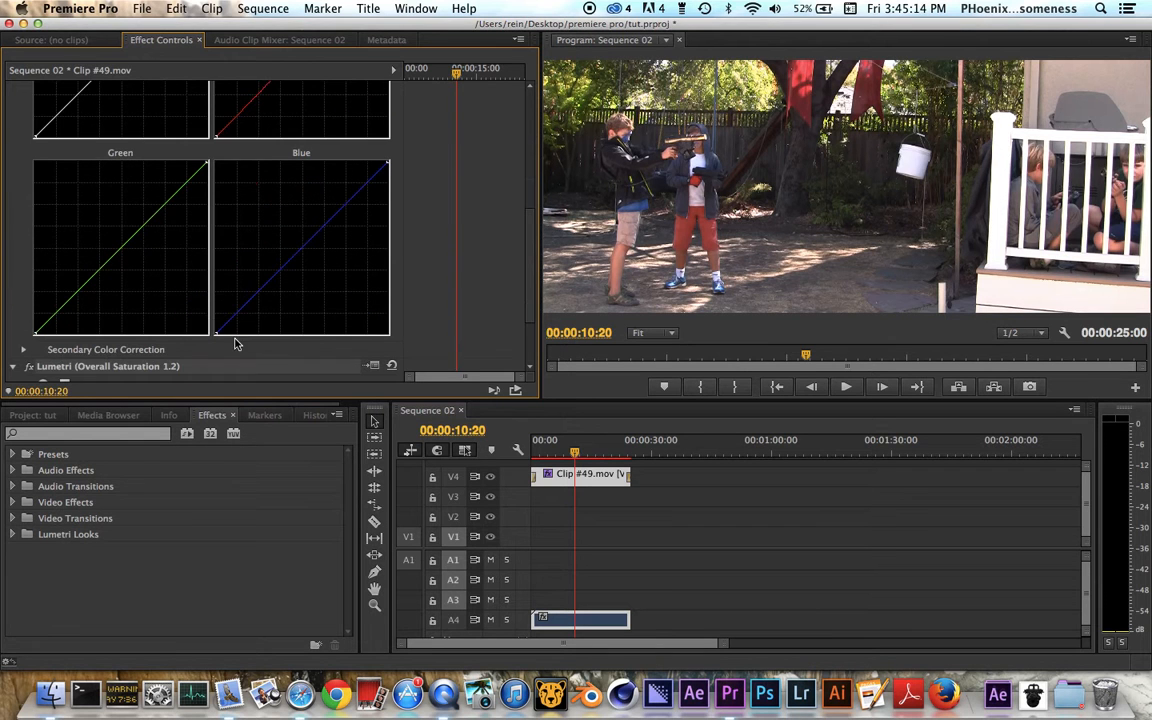
{"action": "left_click_drag", "start_coordinate": [213, 332], "coordinate": [205, 321]}
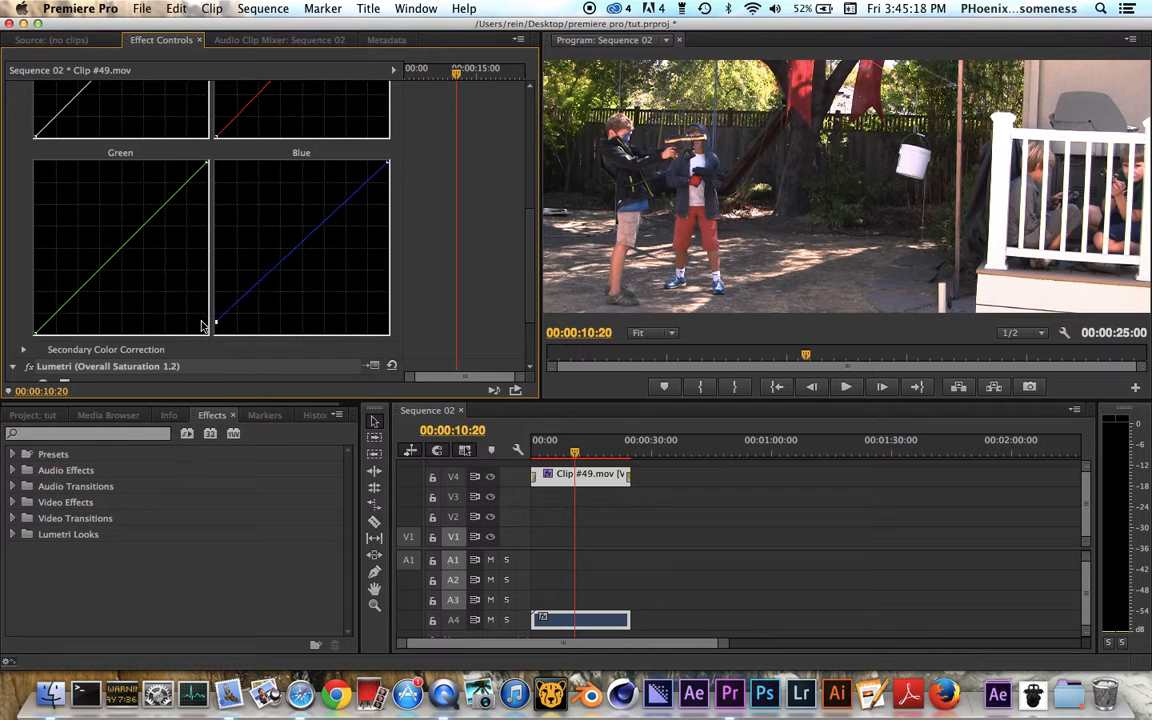
{"action": "left_click", "coordinate": [121, 248]}
{"action": "left_click_drag", "start_coordinate": [121, 248], "coordinate": [119, 243]}
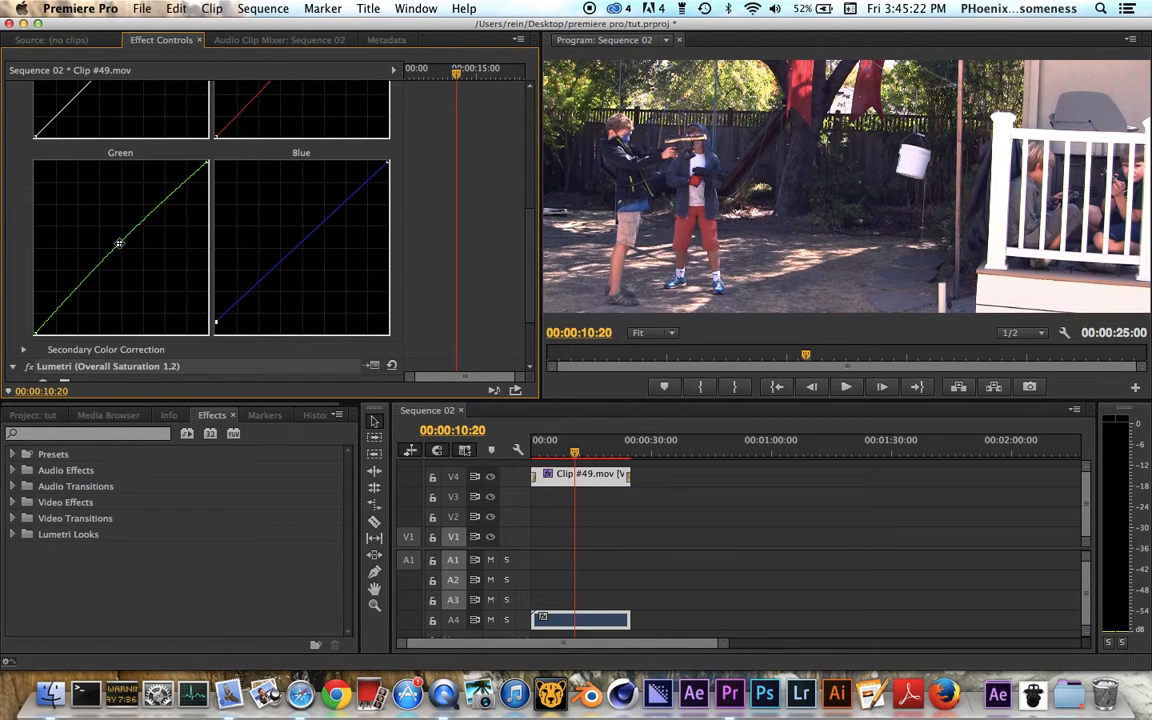
{"action": "left_click", "coordinate": [214, 320]}
{"action": "left_click_drag", "start_coordinate": [214, 320], "coordinate": [215, 326]}
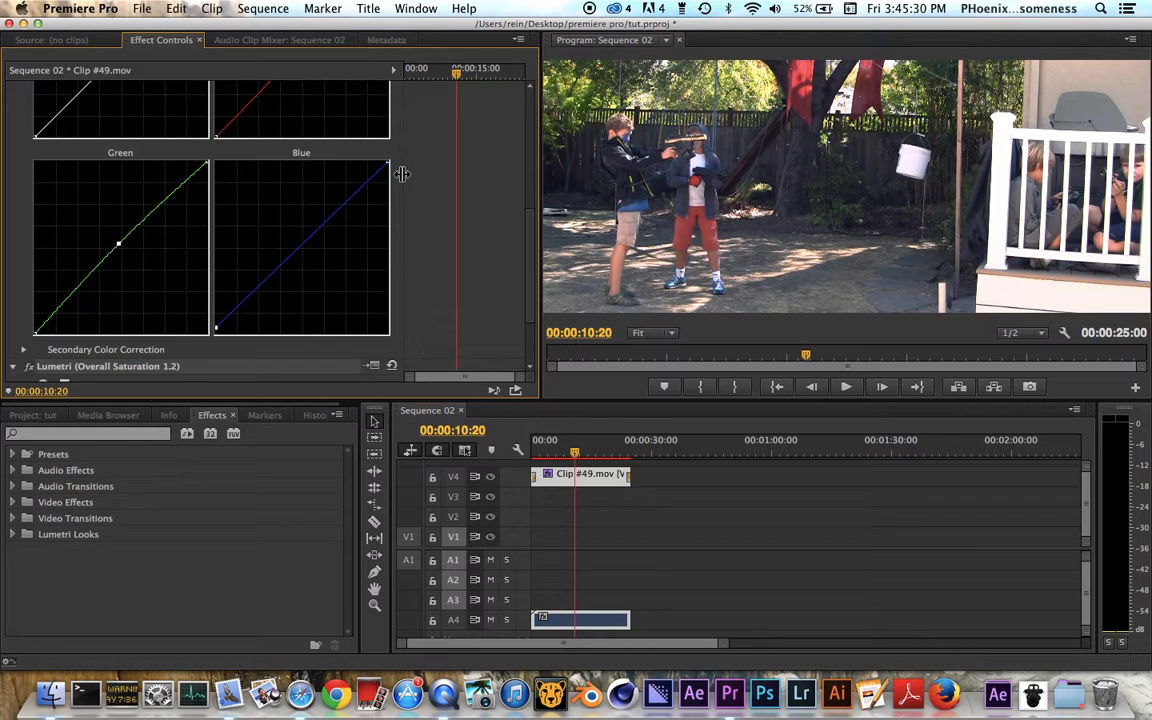
Step: Delete the RGB Curves and Lumetri (Overall Saturation 1.2) effects from Clip #49.mov
{"action": "scroll", "coordinate": [321, 218], "scroll_direction": "up", "scroll_amount": 5}
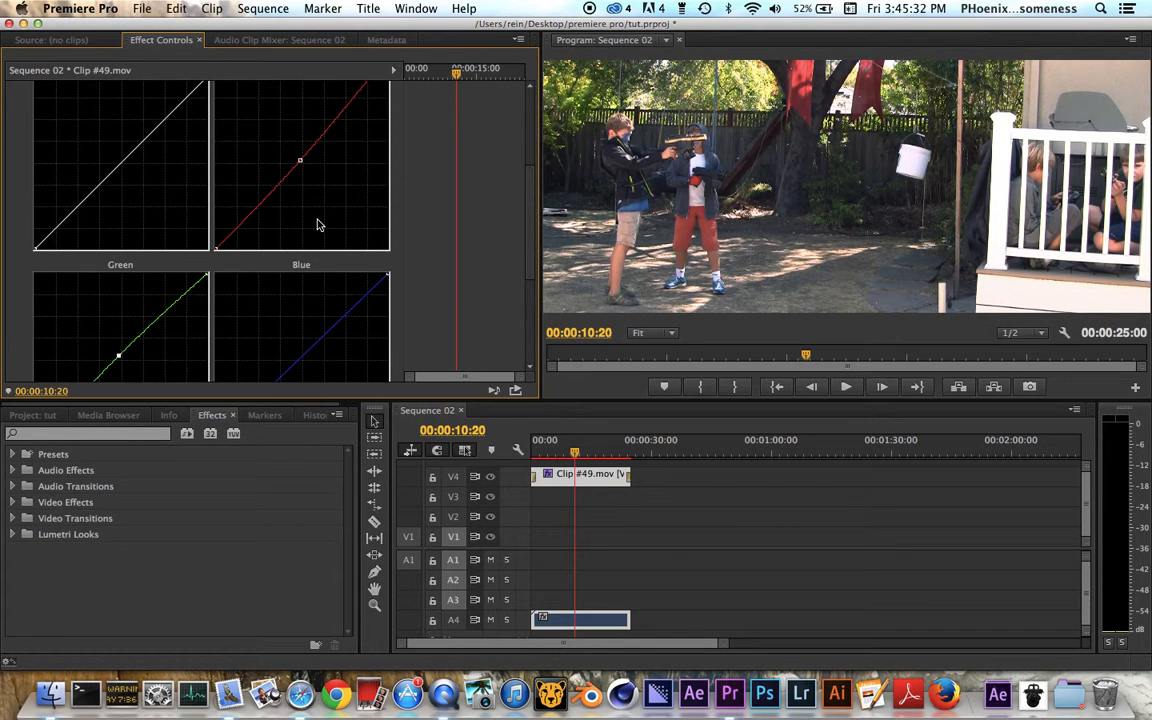
{"action": "scroll", "coordinate": [318, 225], "scroll_direction": "up", "scroll_amount": 6}
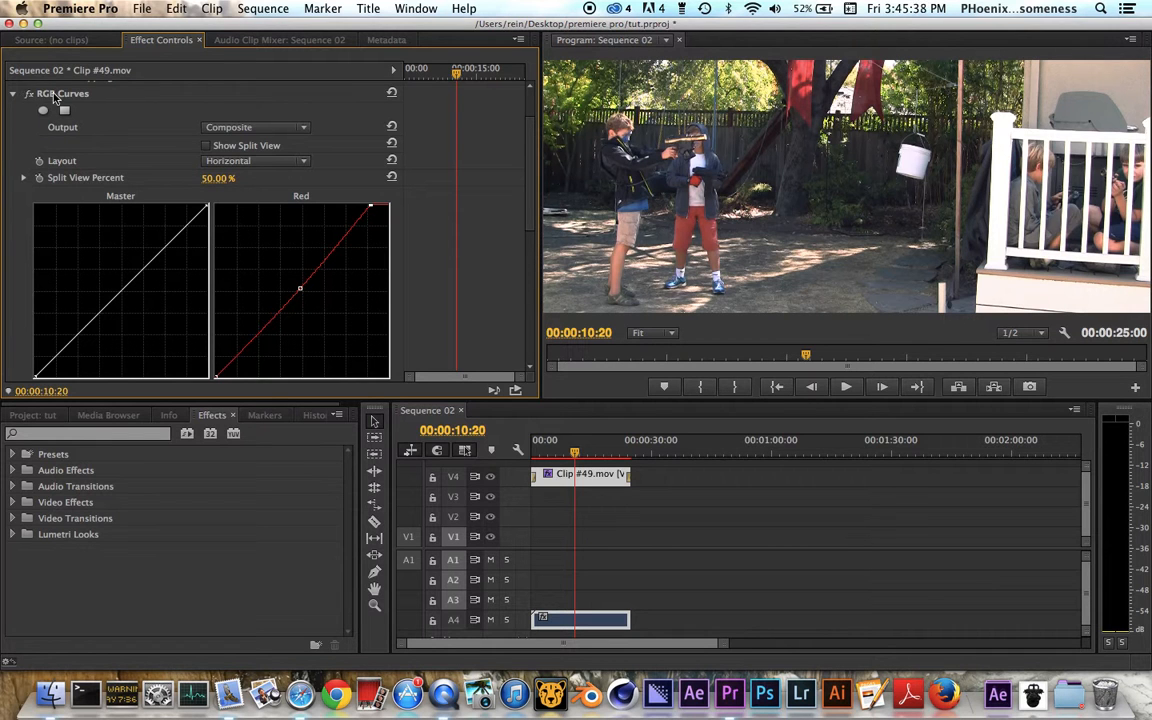
{"action": "left_click", "coordinate": [45, 93]}
{"action": "key", "text": "Delete"}
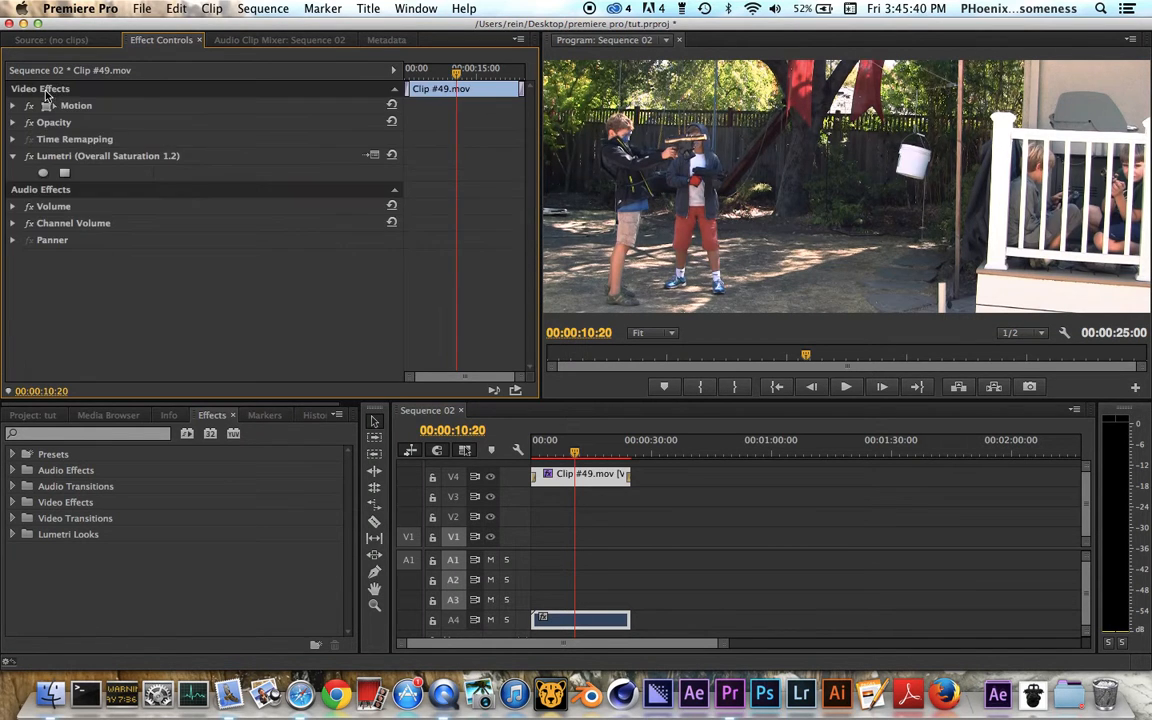
{"action": "left_click", "coordinate": [116, 157]}
{"action": "key", "text": "Delete"}
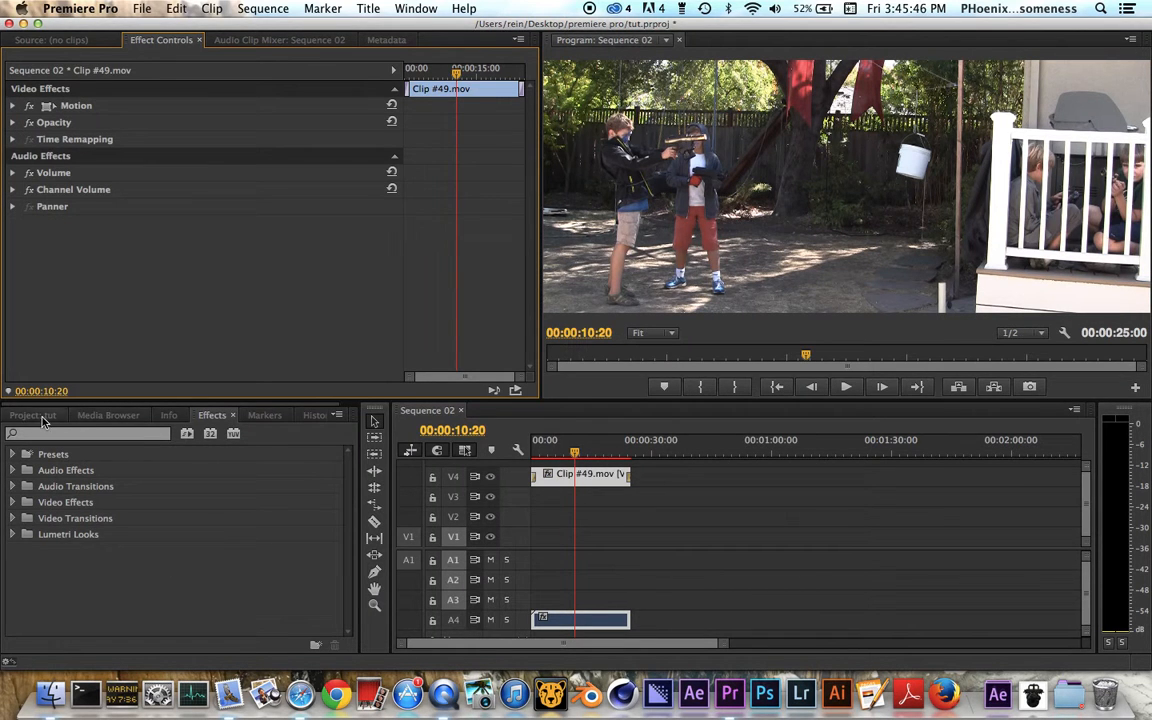
{"action": "left_click", "coordinate": [61, 435]}
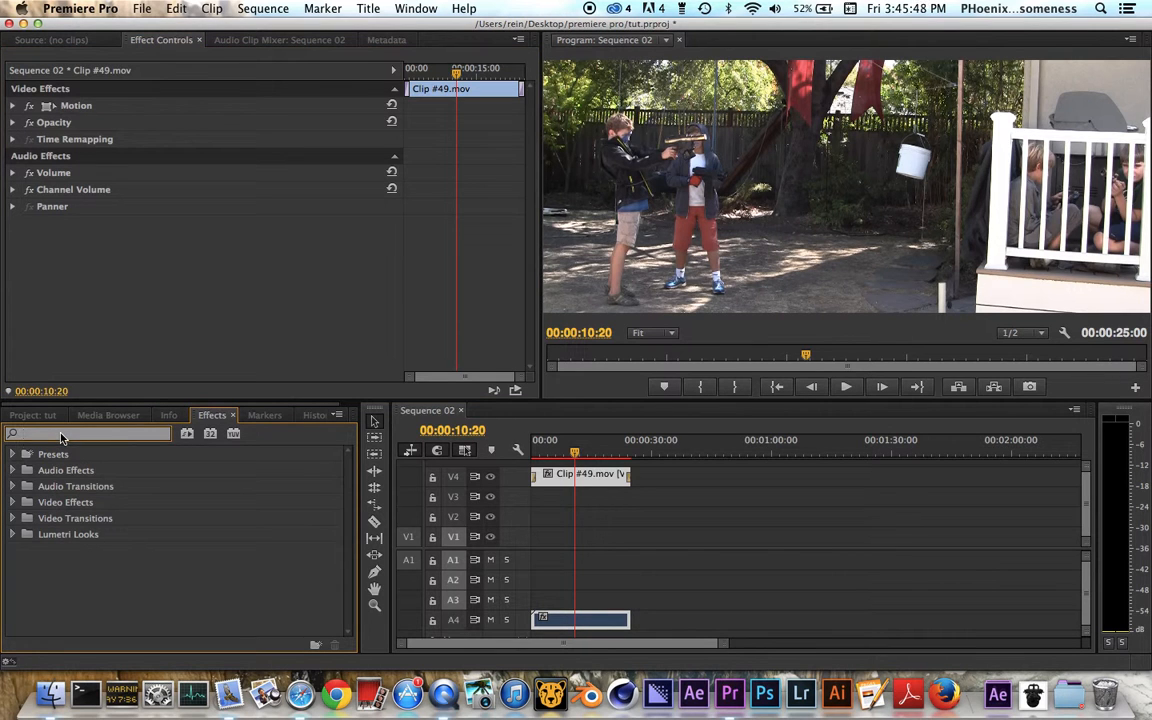
{"action": "type", "text": "d"}
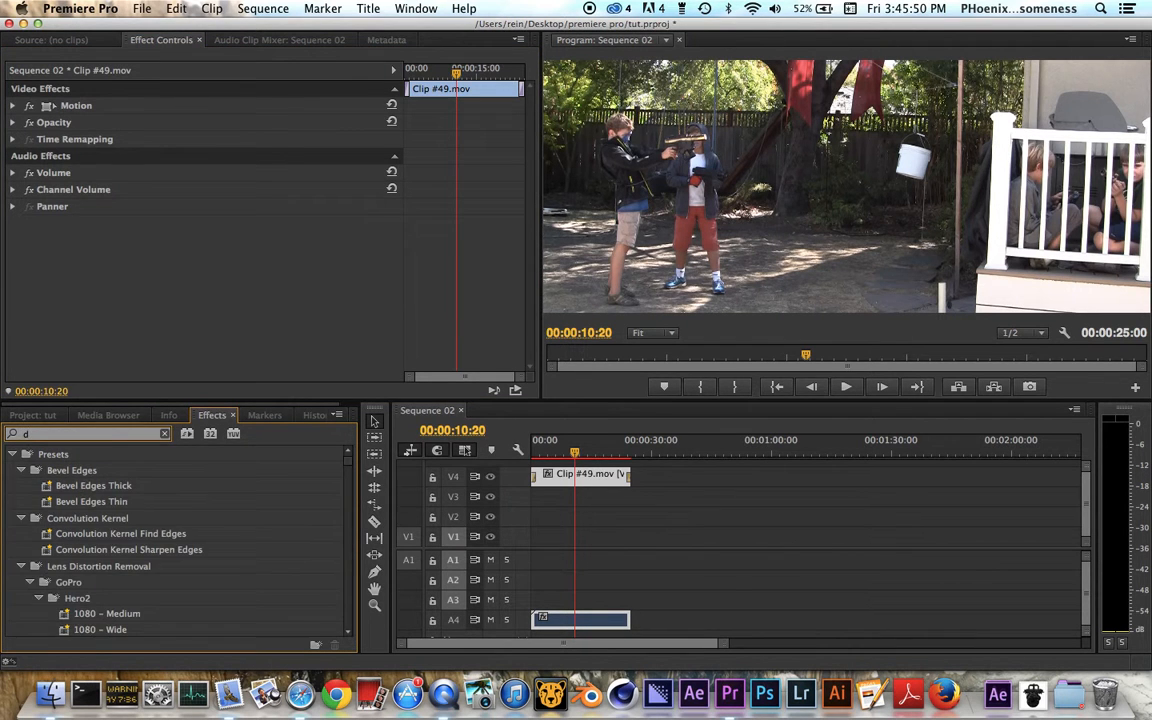
{"action": "key", "text": "BackSpace"}
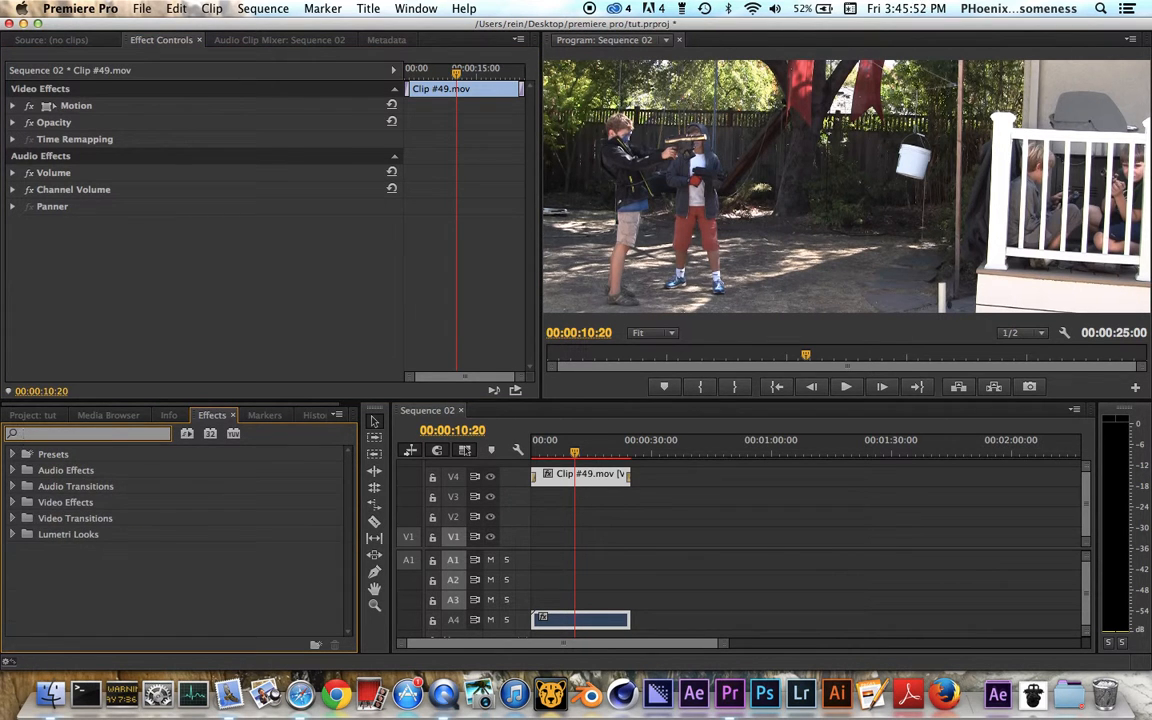